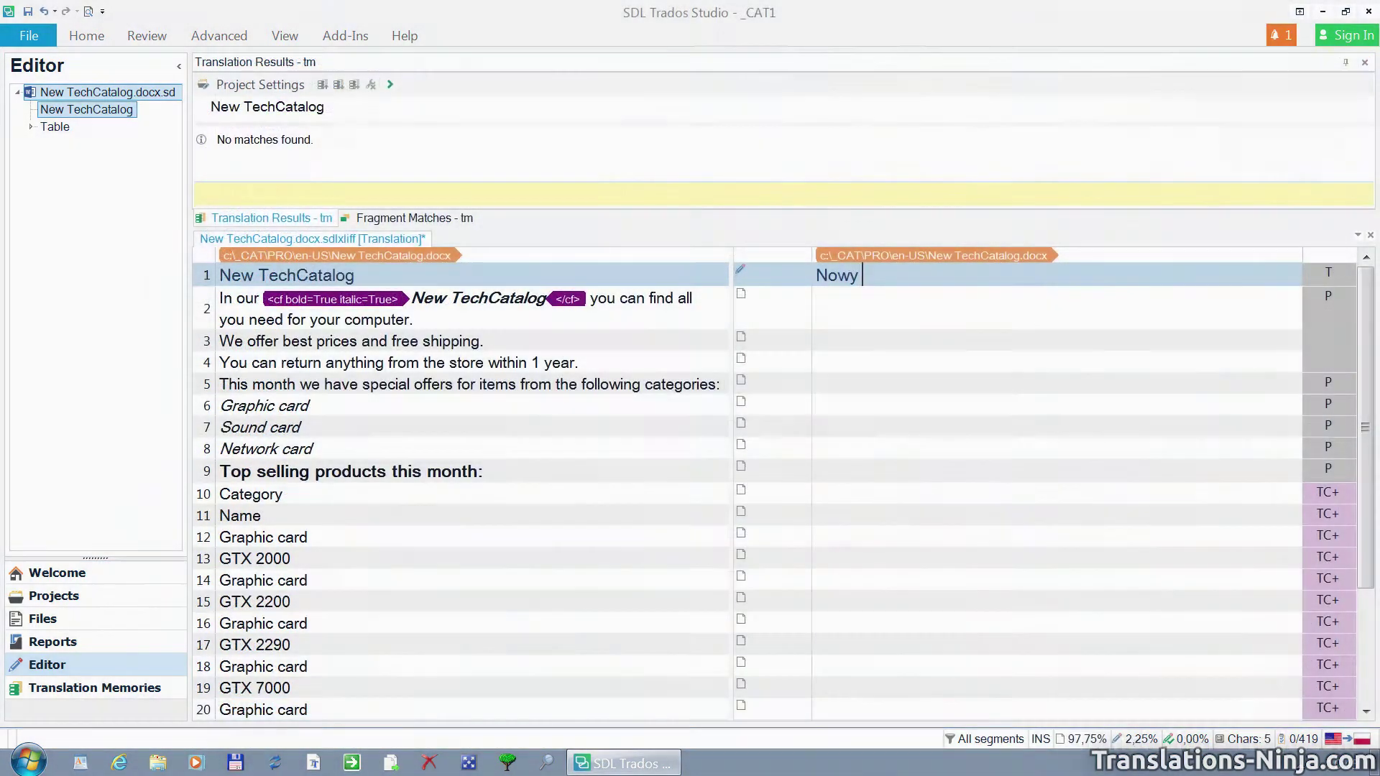
{"action": "type", "text": "TechCatalog"}
- Confirm the Polish title, then translate the catalogue sentence from copied source text and confirm it
{"action": "key", "text": "ctrl+Return"}
{"action": "key", "text": "ctrl+Insert"}
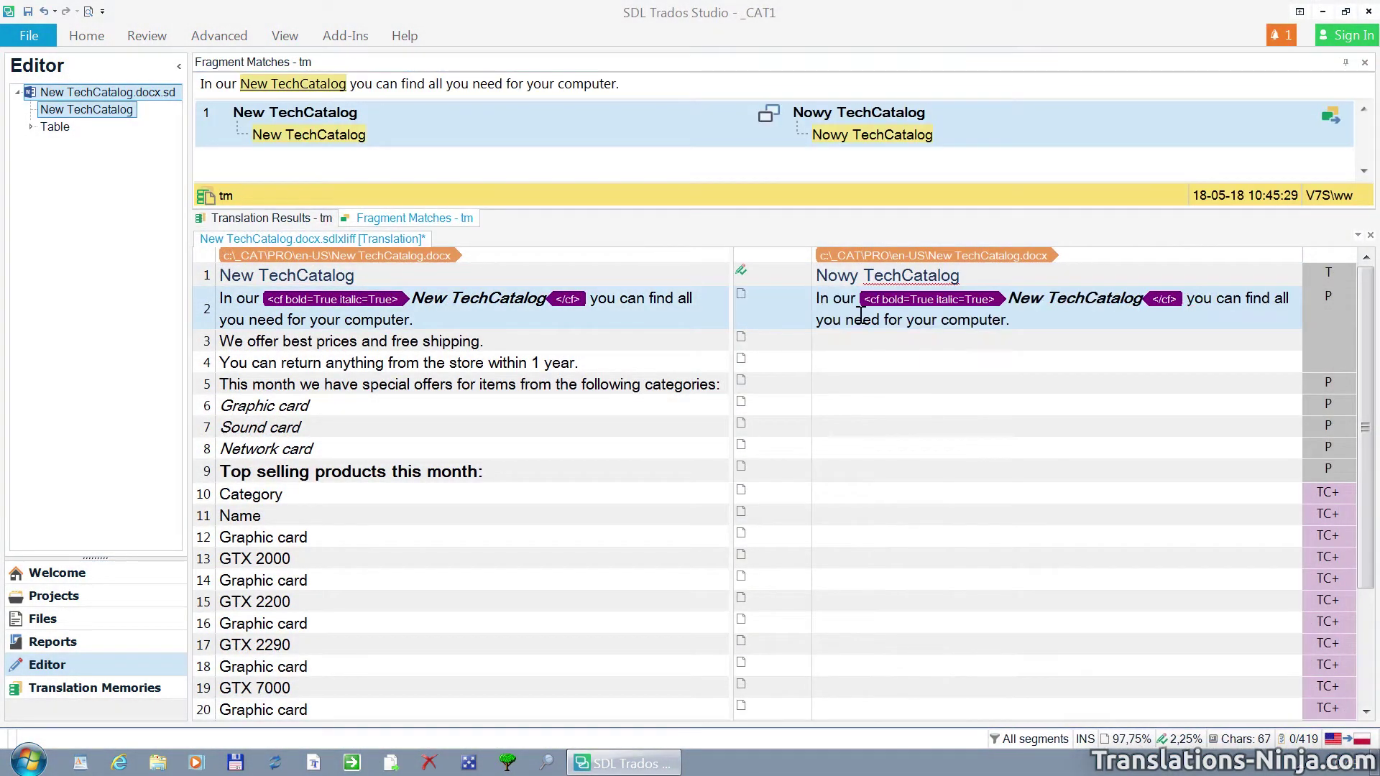
{"action": "type", "text": "W naszym Nowym TechCatalog you"}
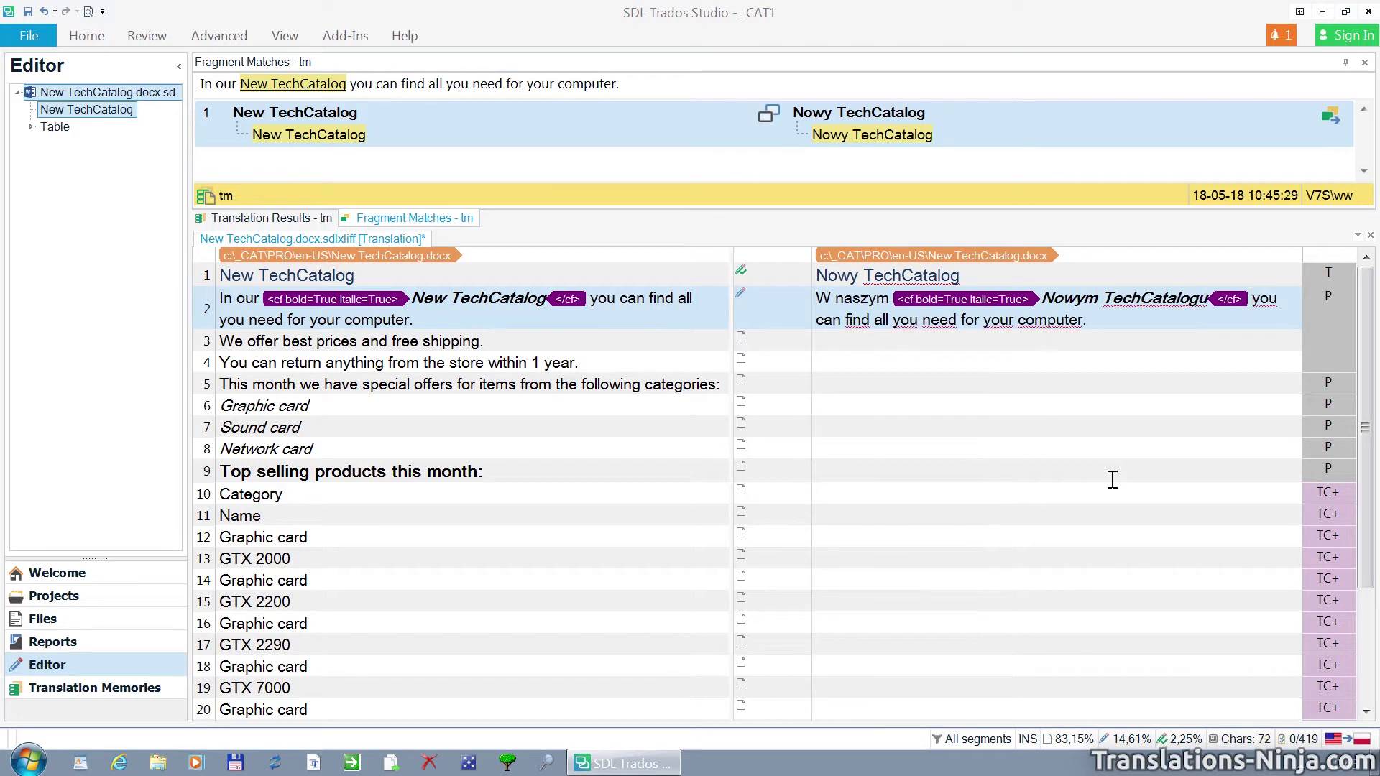
{"action": "key", "text": "ctrl+shift+Right"}
{"action": "key", "text": "ctrl+shift+Right"}
{"action": "key", "text": "ctrl+shift+Right"}
{"action": "key", "text": "ctrl+shift+Right"}
{"action": "key", "text": "ctrl+shift+Right"}
{"action": "key", "text": "ctrl+shift+Right"}
{"action": "type", "text": "znajdziesz wszystko do s"}
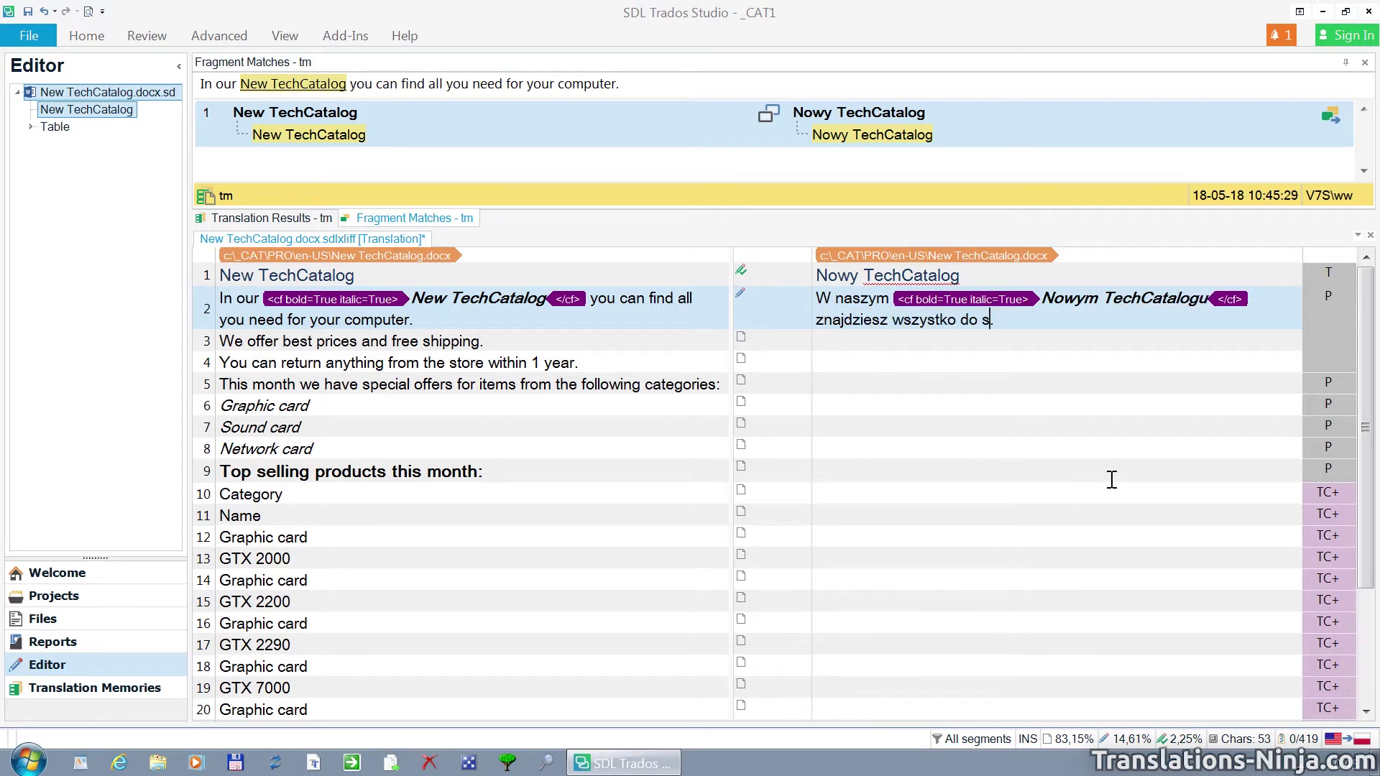
{"action": "type", "text": "wojego komputera"}
{"action": "key", "text": "ctrl+Return"}
{"action": "type", "text": "Oferujemy"}
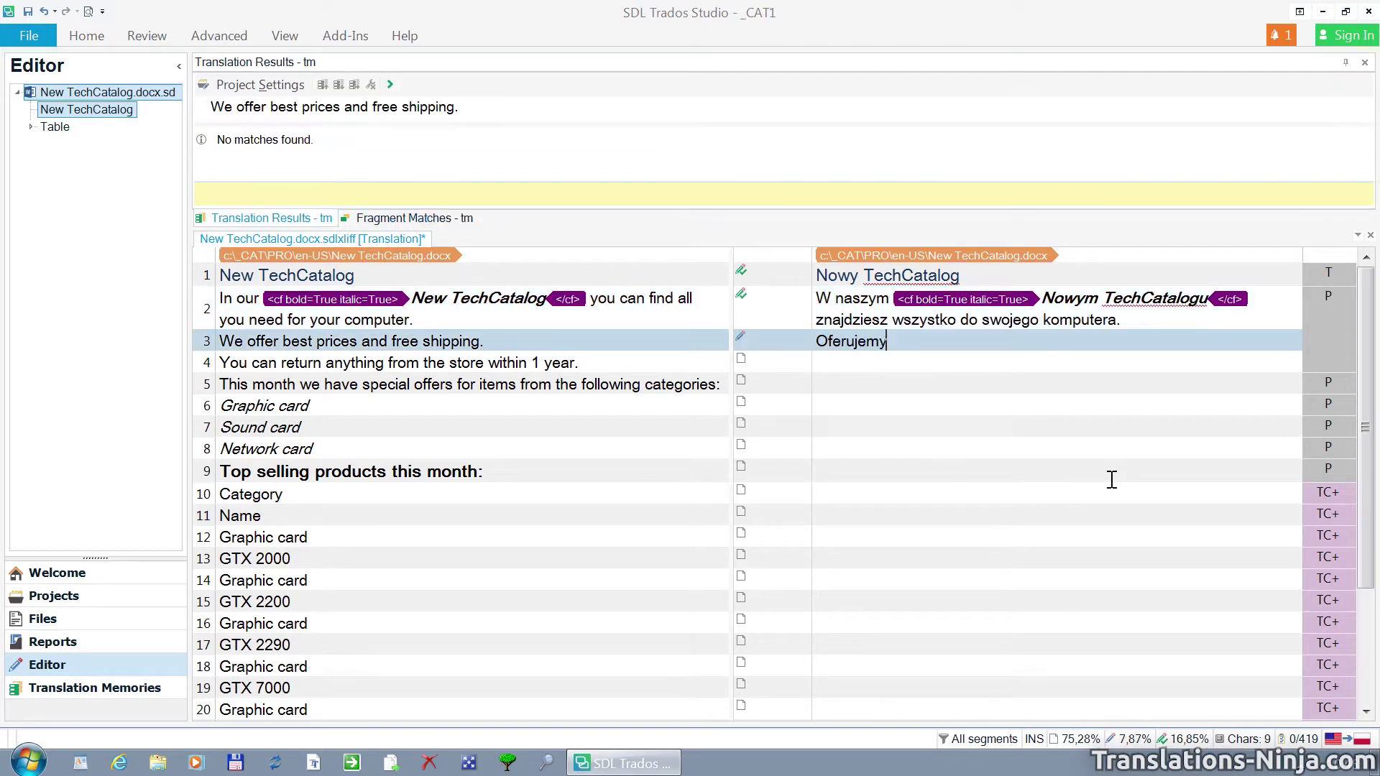
{"action": "type", "text": " najlepsze ceny i darmową dostawę."}
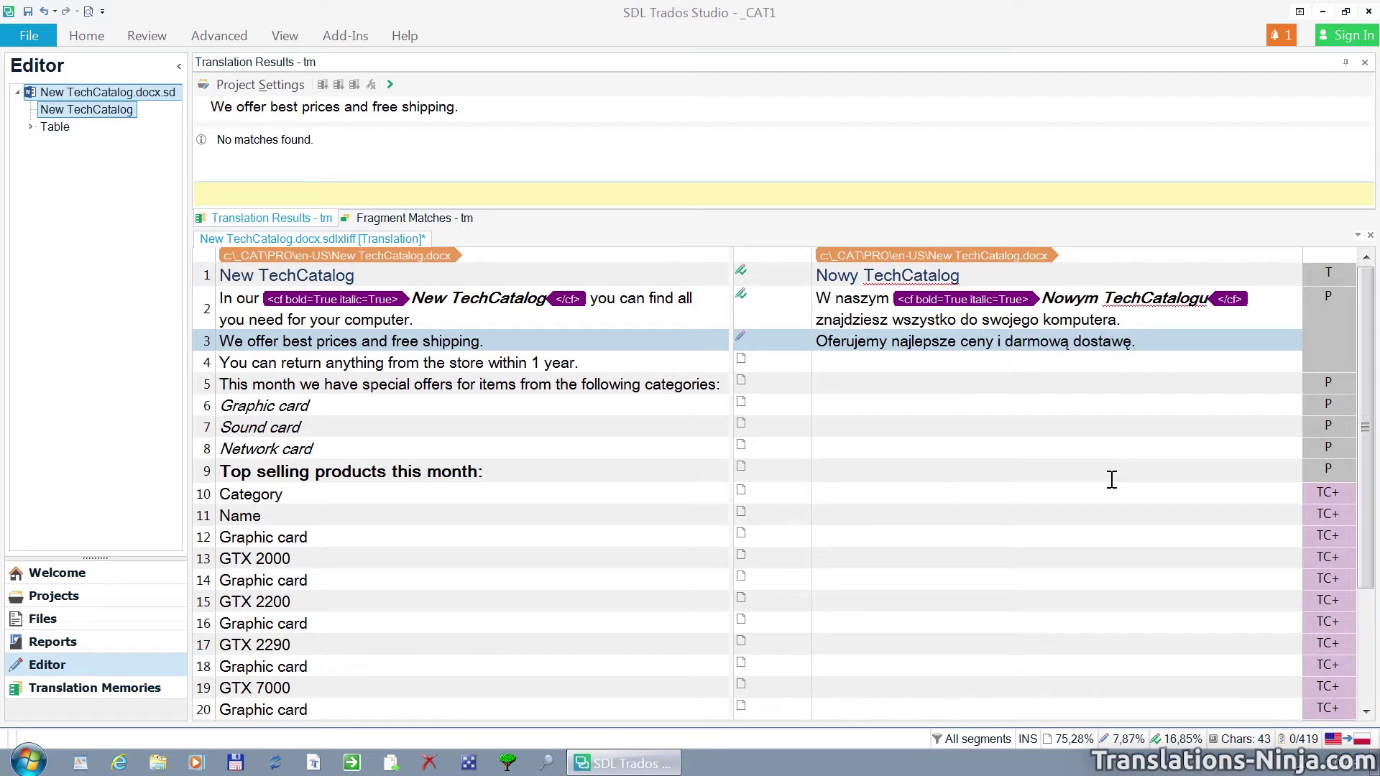
- Confirm Polish translations of the shipping, return-policy and special offers sentences
{"action": "key", "text": "ctrl+Return"}
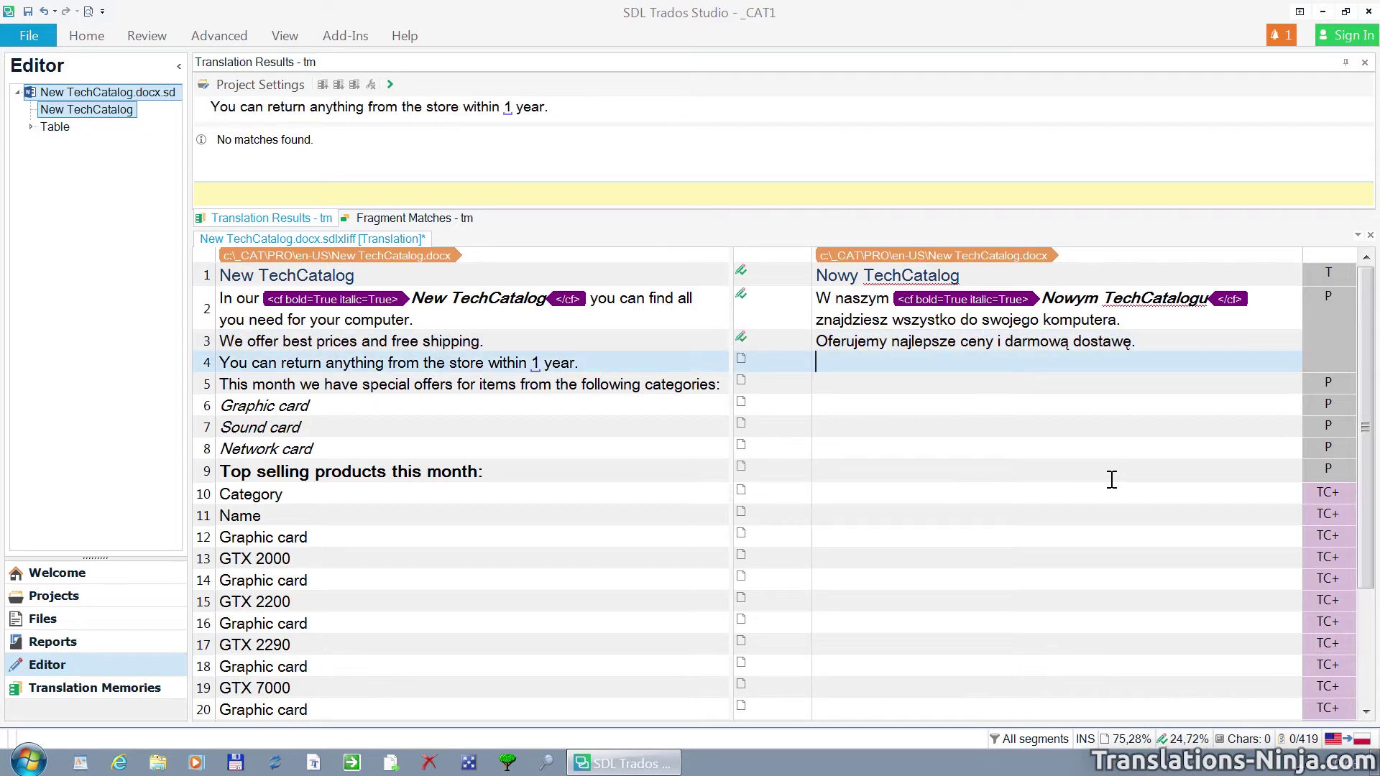
{"action": "type", "text": "Zakupione towary możesz zwróc"}
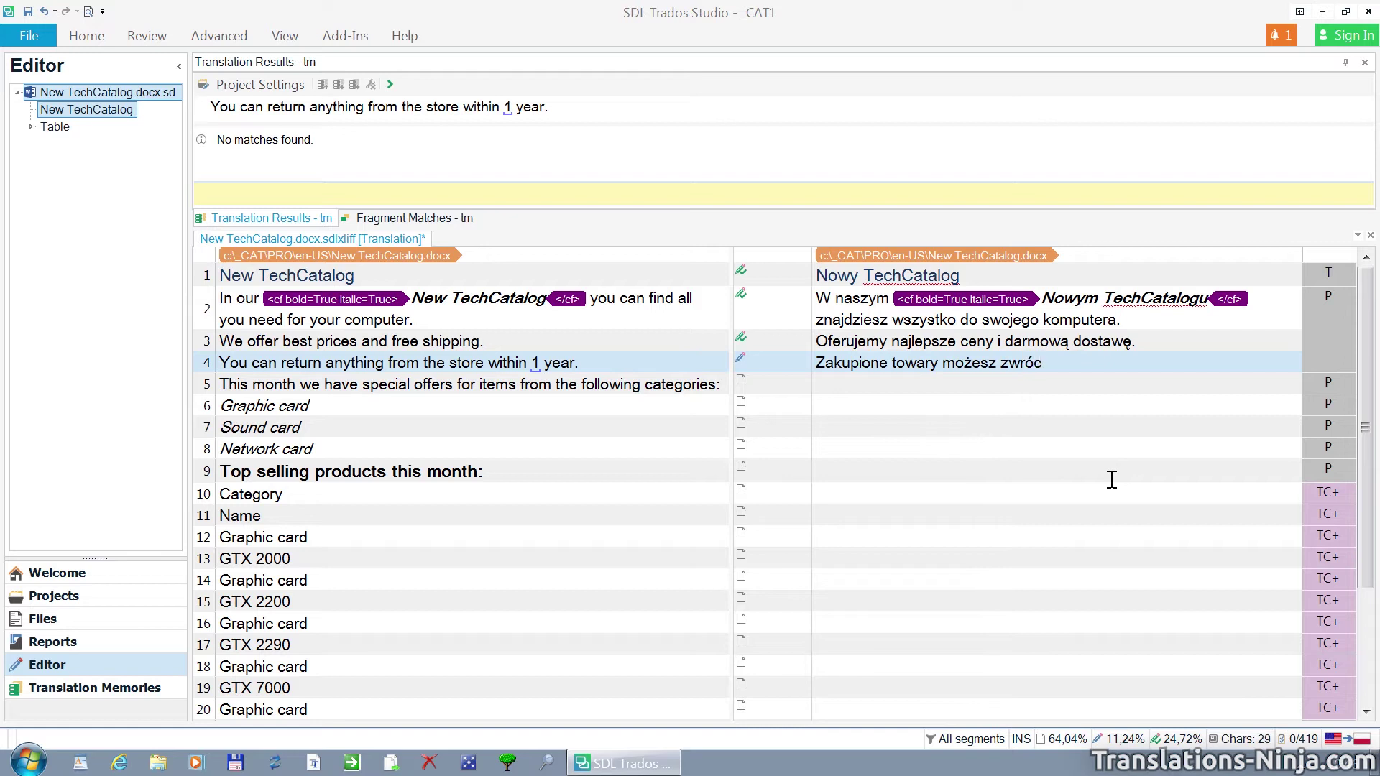
{"action": "type", "text": "ić w ciągu 2 lat."}
{"action": "key", "text": "alt"}
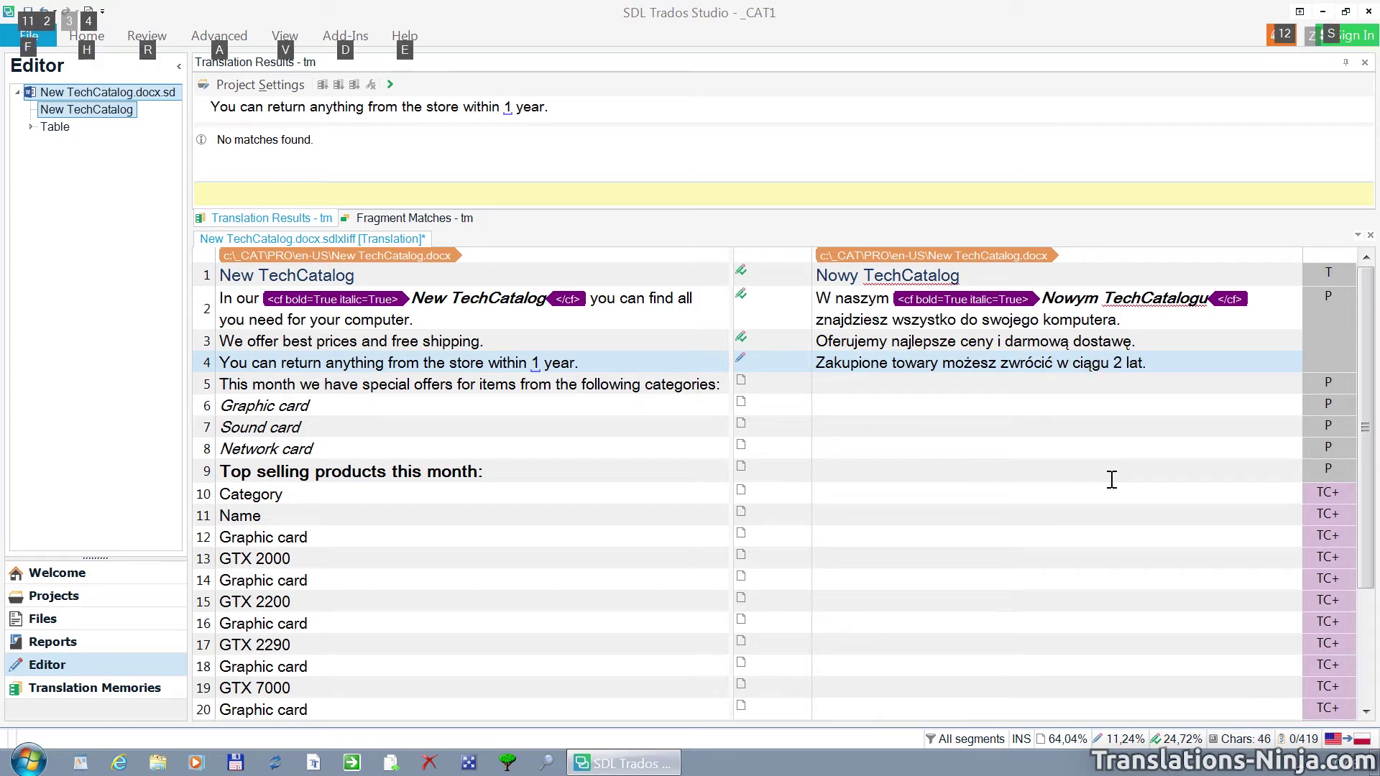
{"action": "key", "text": "ctrl+Return"}
{"action": "type", "text": "W tym miesiącu "}
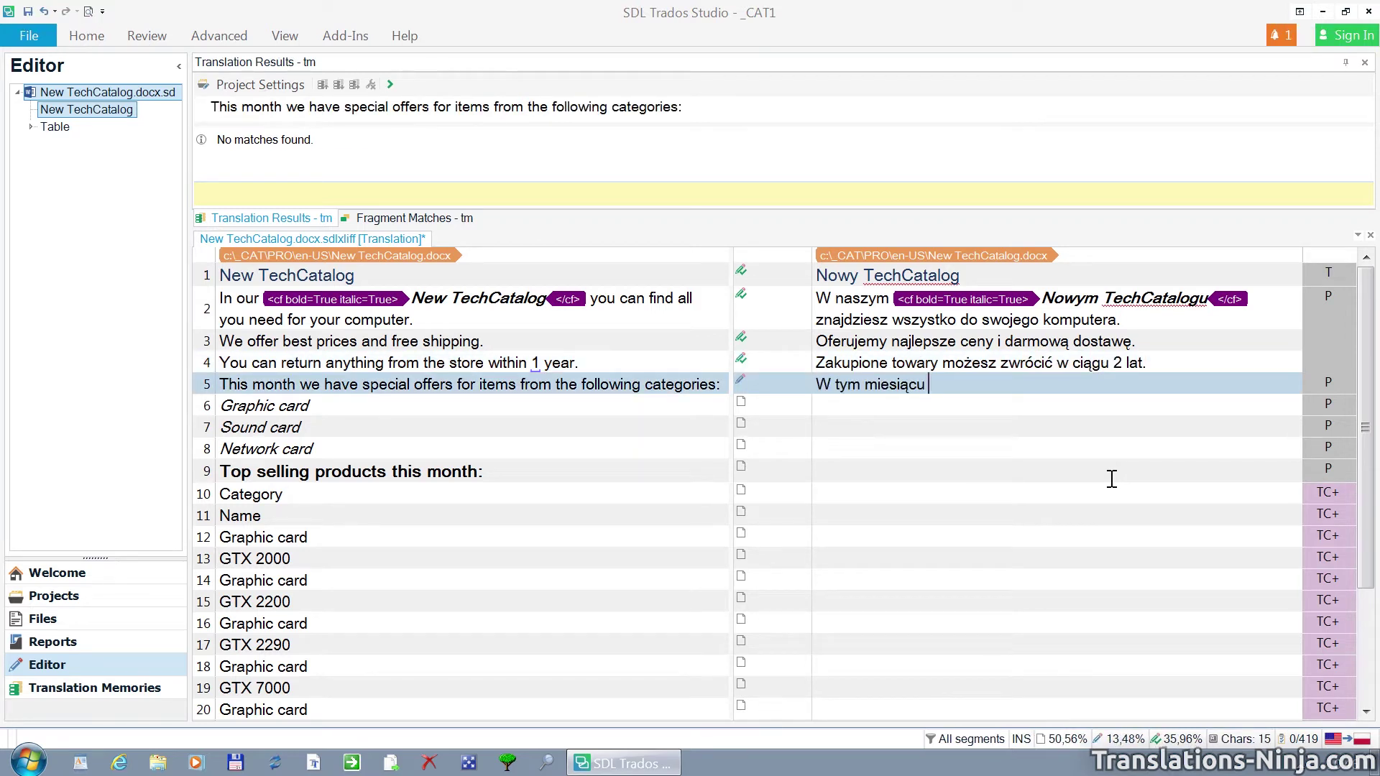
{"action": "type", "text": "mamy specjalne oferty dla produktów następujących kategorii"}
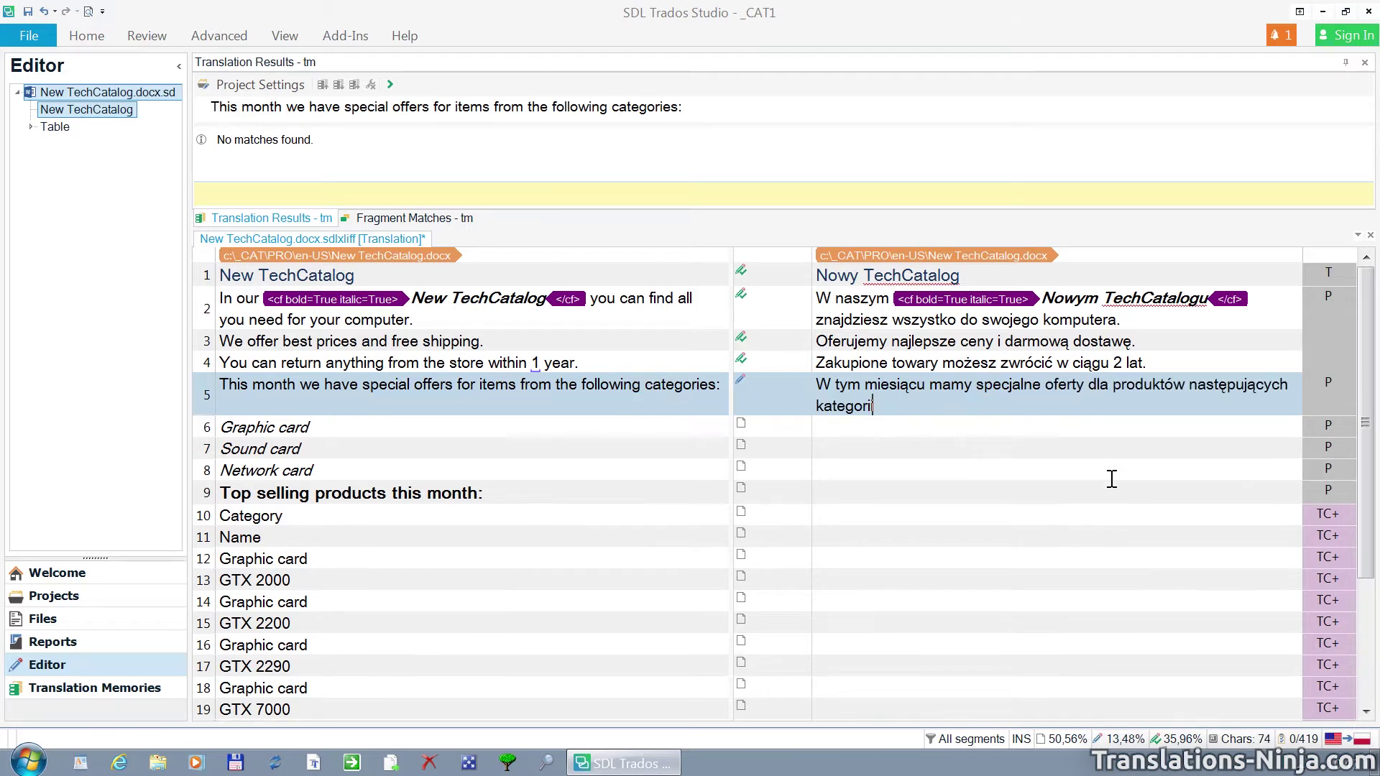
{"action": "type", "text": ":"}
{"action": "key", "text": "ctrl+Return"}
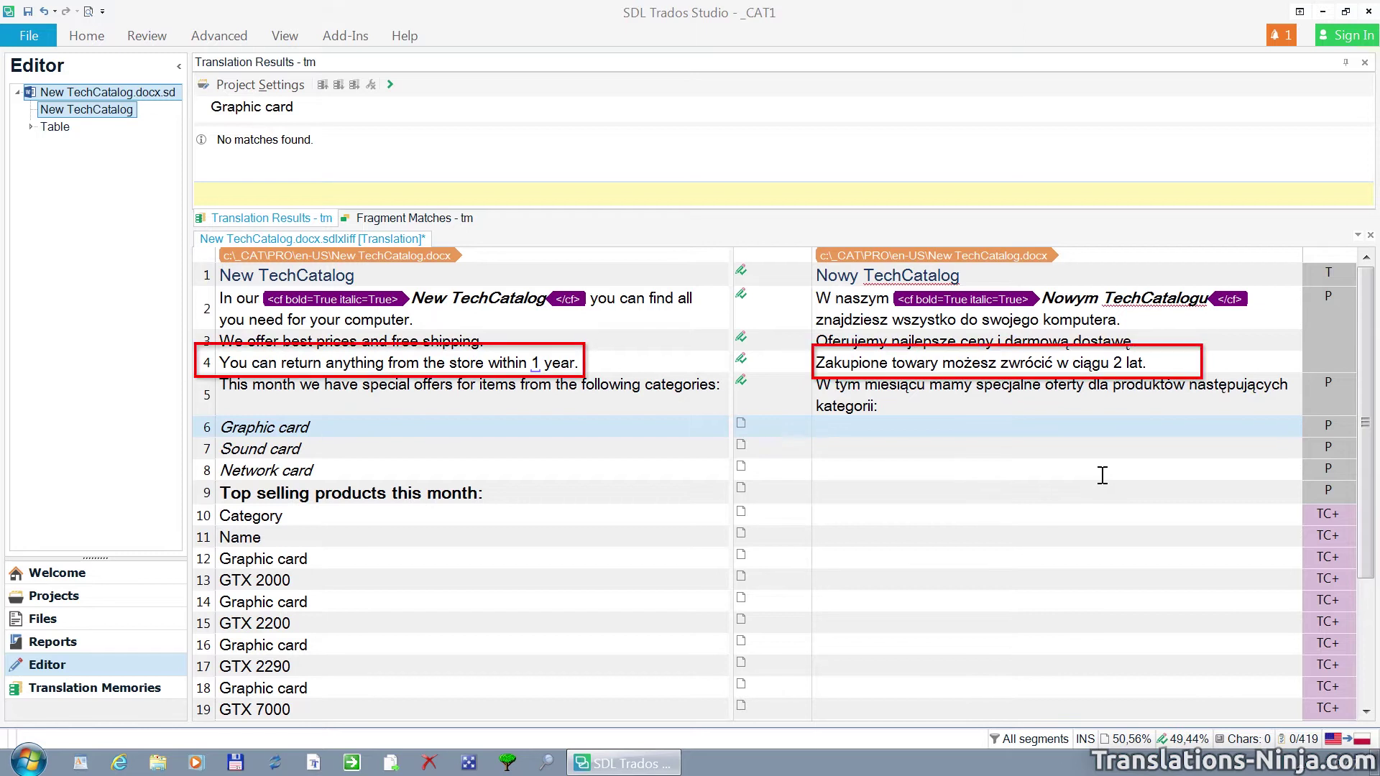
- Change segment 4's '2 lat' to '1 roku' and reconfirm the sentence
{"action": "left_click", "coordinate": [1127, 363]}
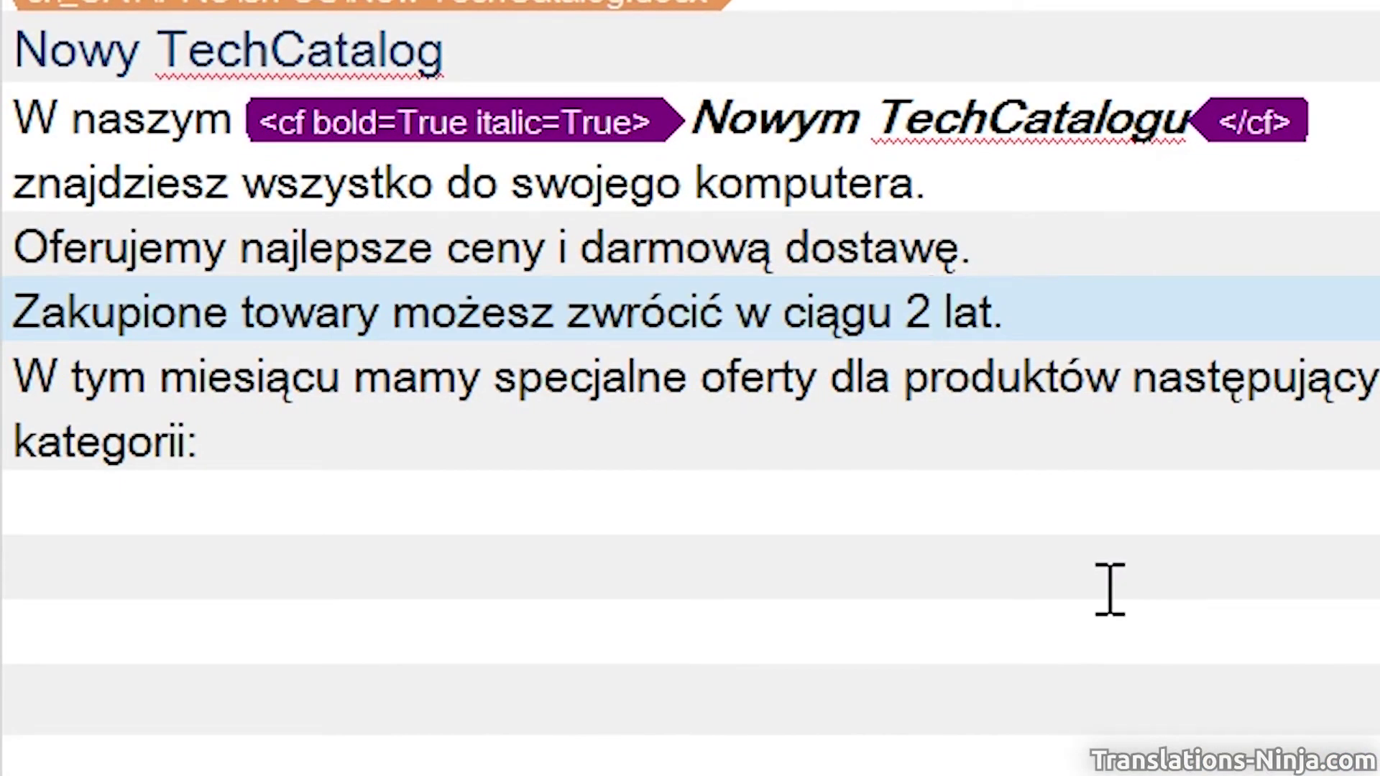
{"action": "key", "text": "BackSpace"}
{"action": "type", "text": "1"}
{"action": "key", "text": "Right"}
{"action": "key", "text": "shift+Right"}
{"action": "key", "text": "shift+Right"}
{"action": "key", "text": "shift+Right"}
{"action": "type", "text": "rok"}
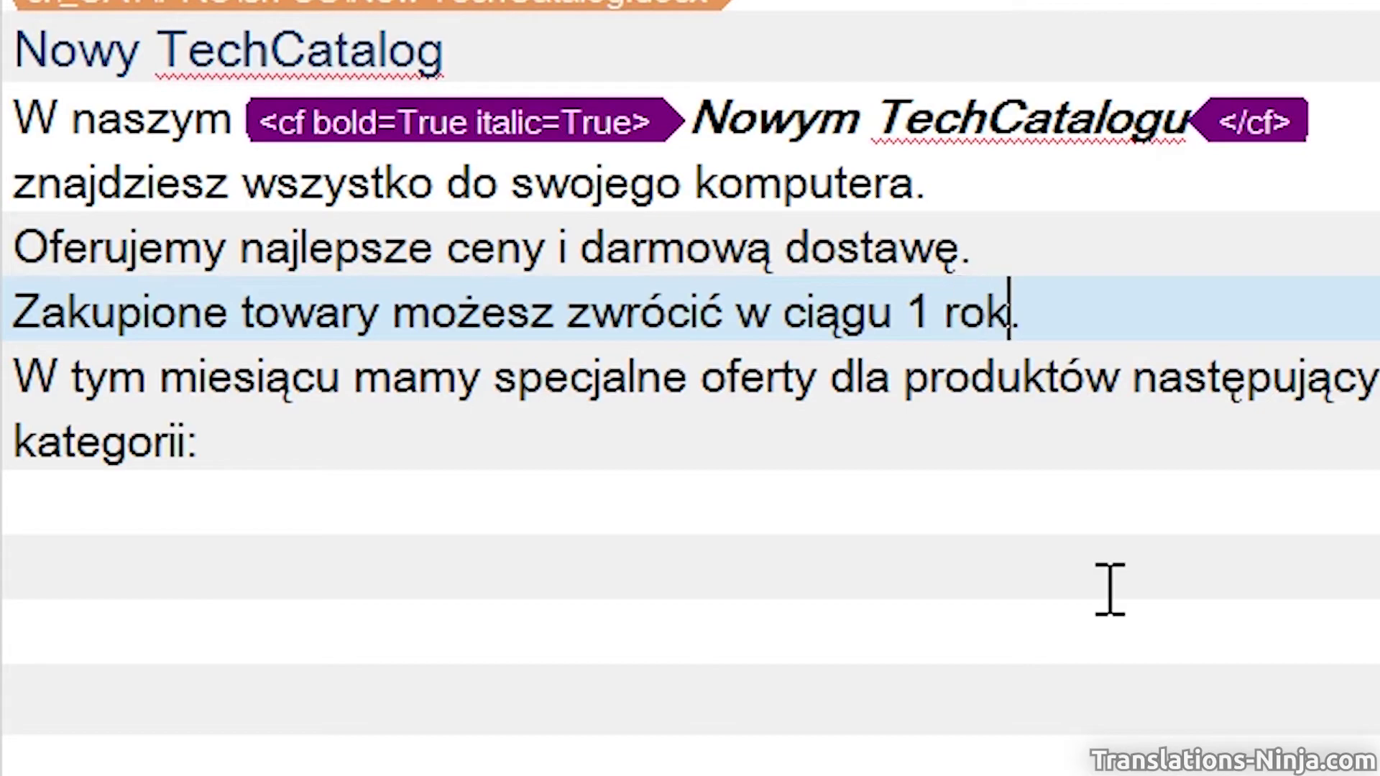
{"action": "type", "text": "u"}
{"action": "key", "text": "ctrl+Return"}
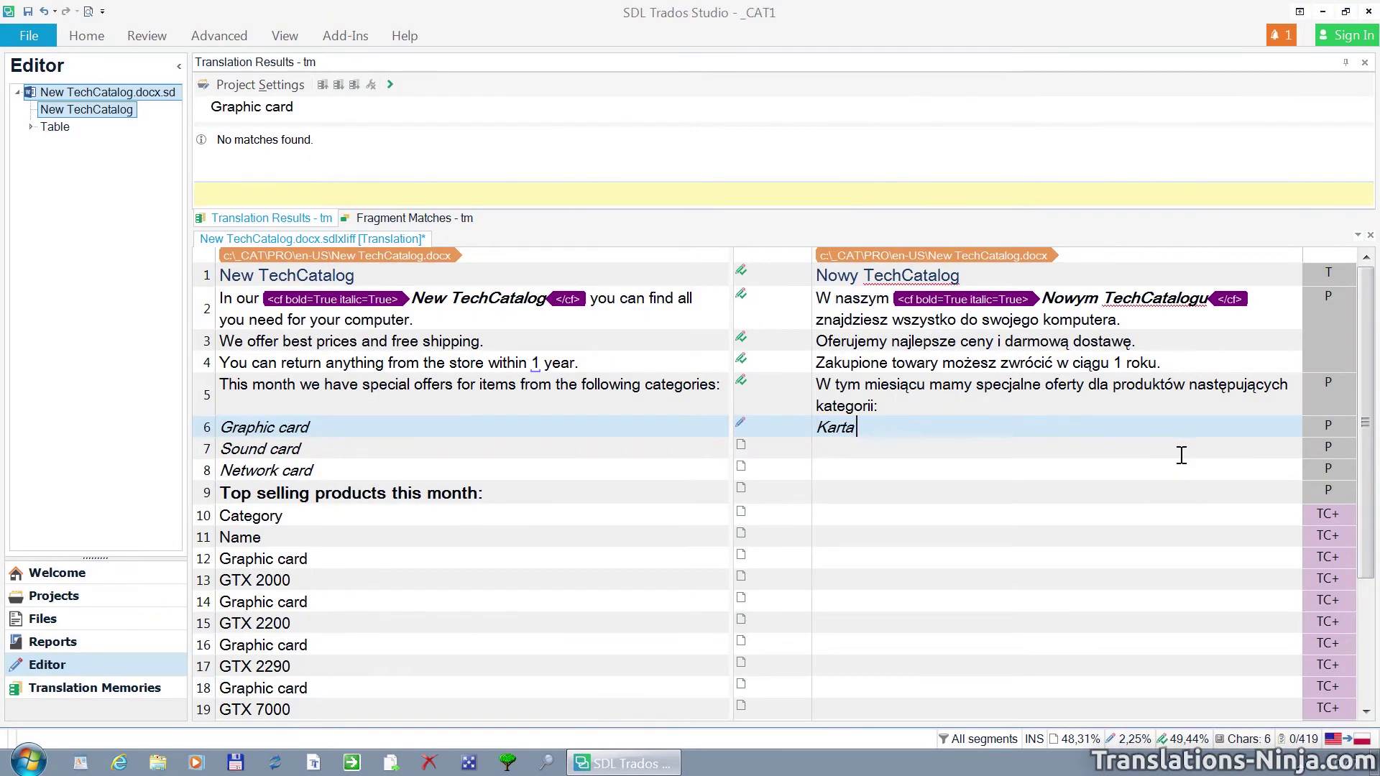
{"action": "type", "text": "graficzna"}
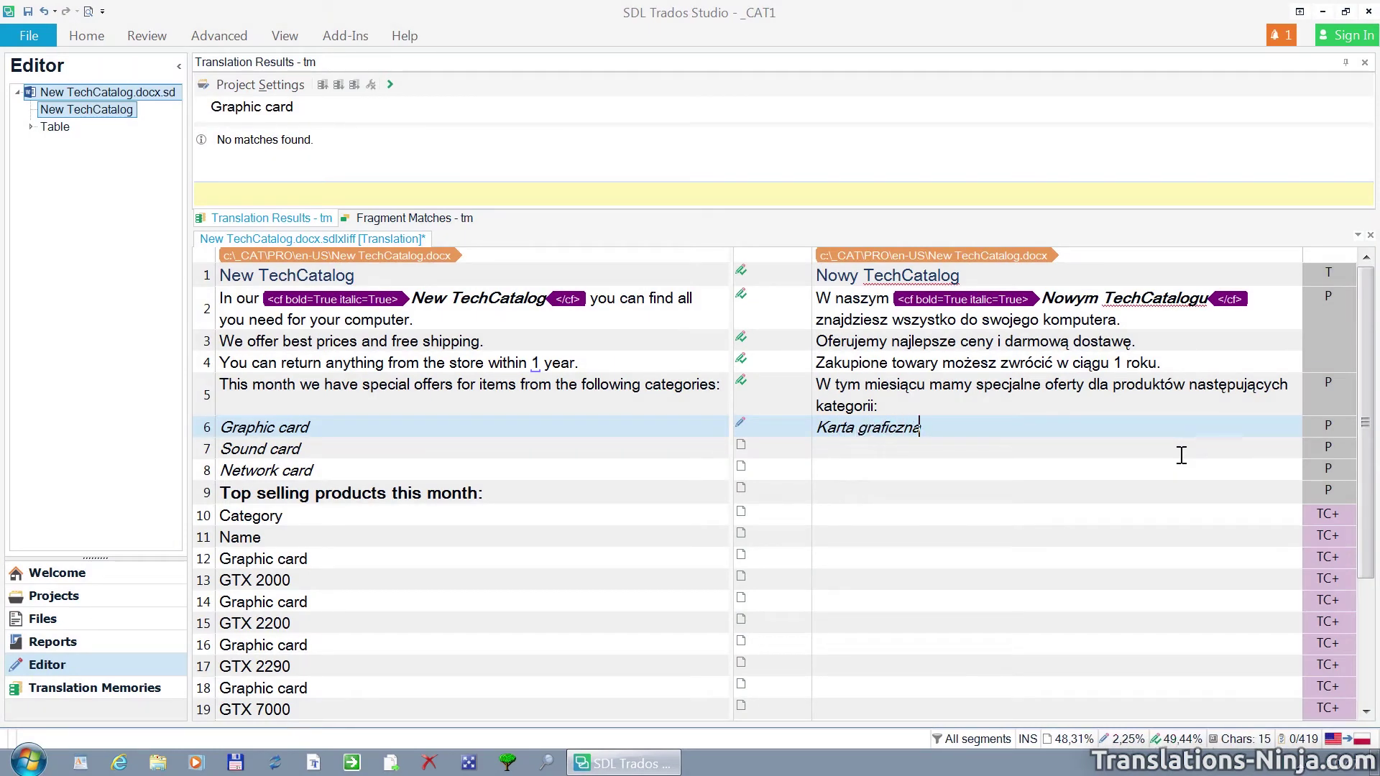
- Confirm Karta graficzna, Karta dźwiękowa and Karta sieciowa, fixing the ending of sieciowa
{"action": "key", "text": "ctrl+Return"}
{"action": "type", "text": "Ka"}
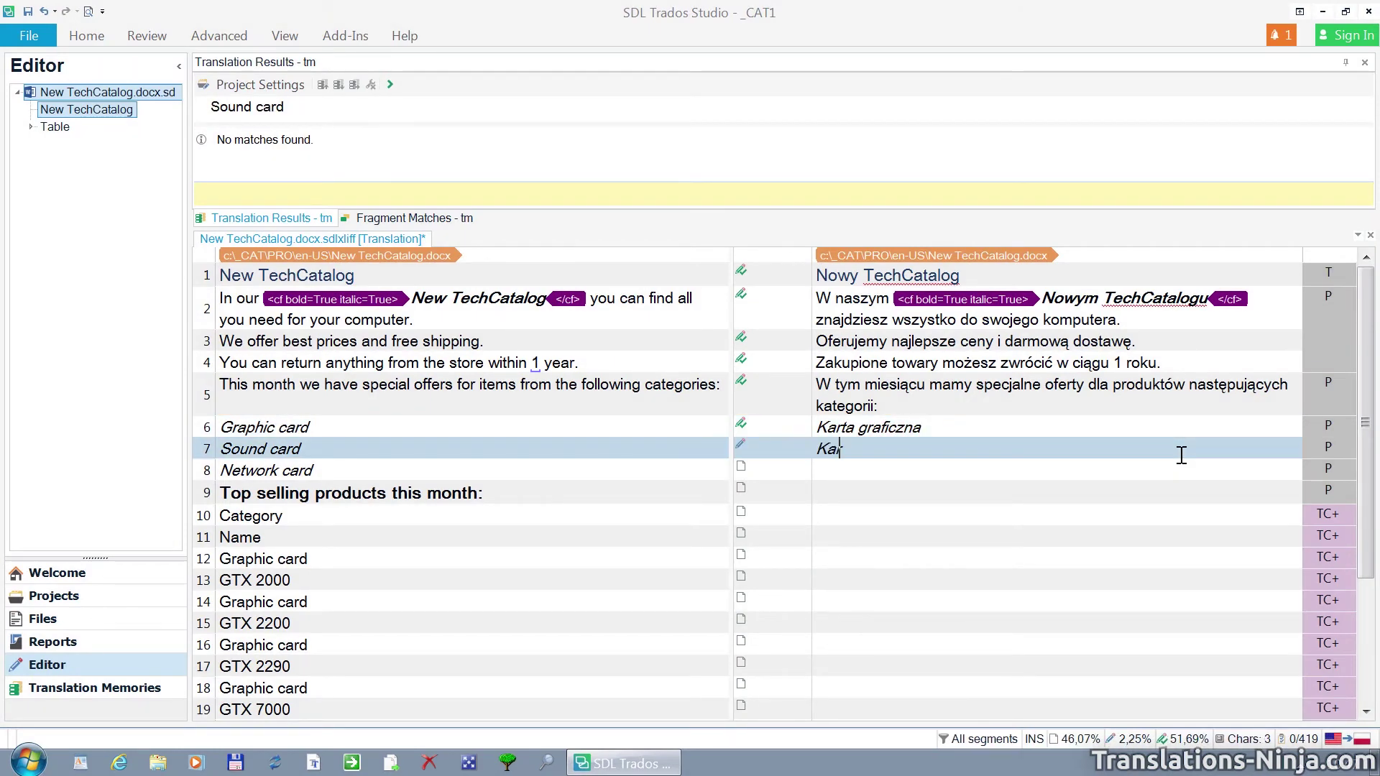
{"action": "type", "text": "rta "}
{"action": "type", "text": "d"}
{"action": "type", "text": "źwięk"}
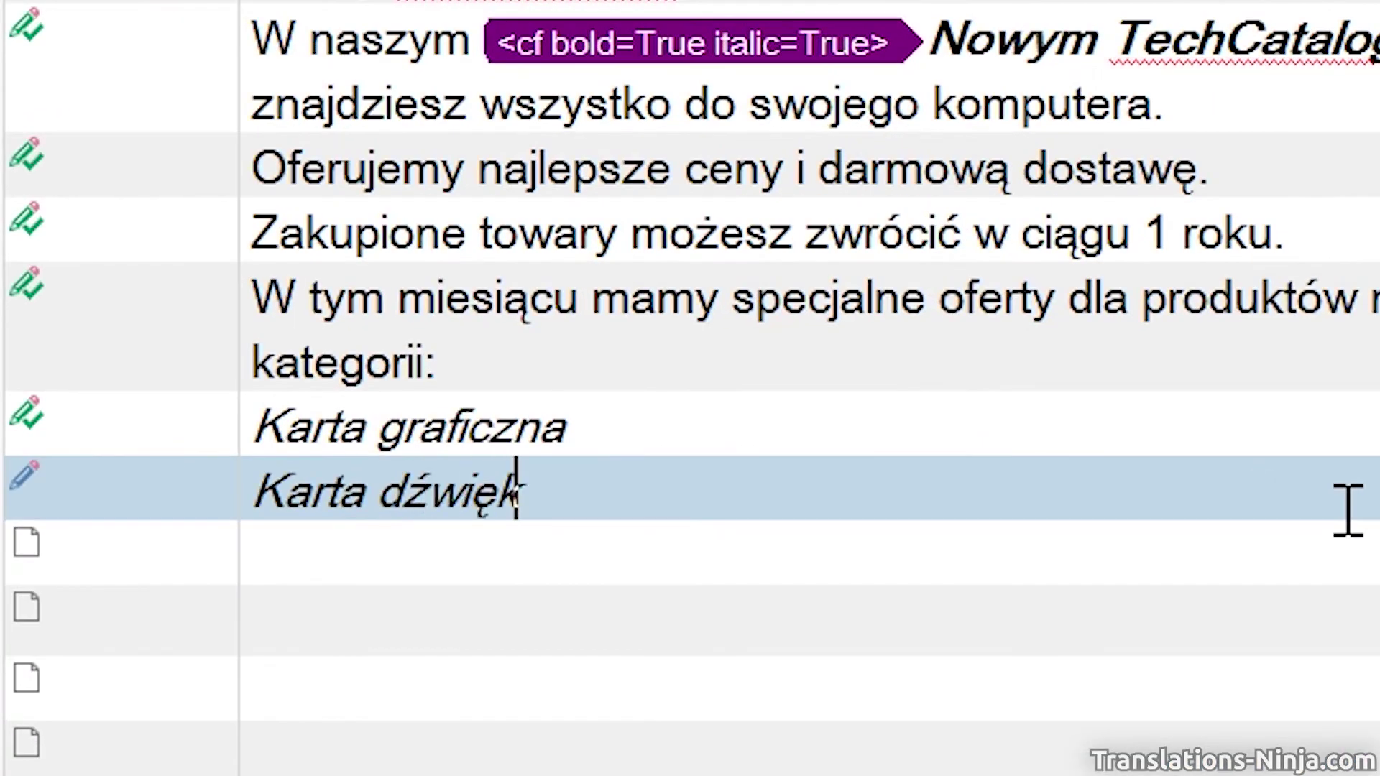
{"action": "type", "text": "owa"}
{"action": "key", "text": "ctrl+Return"}
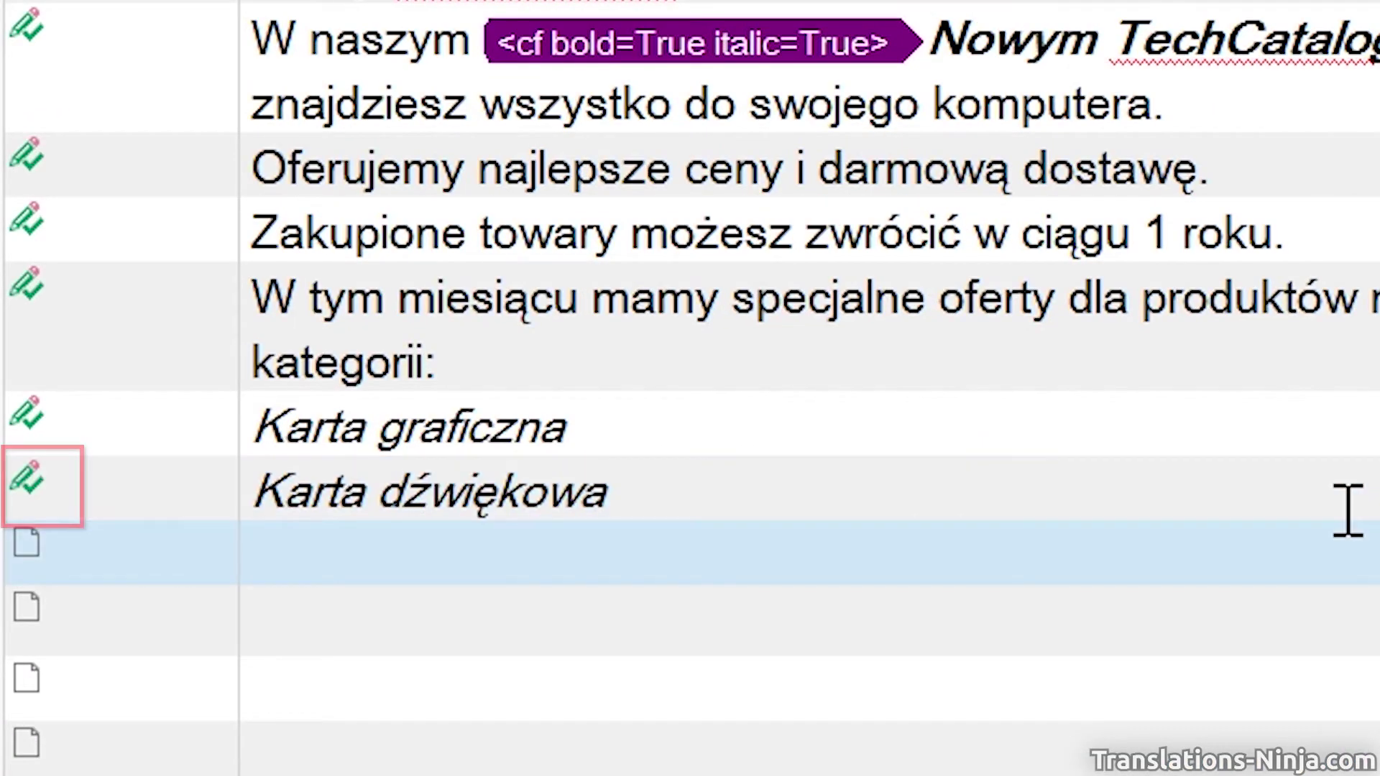
{"action": "type", "text": "Karta sieciowe"}
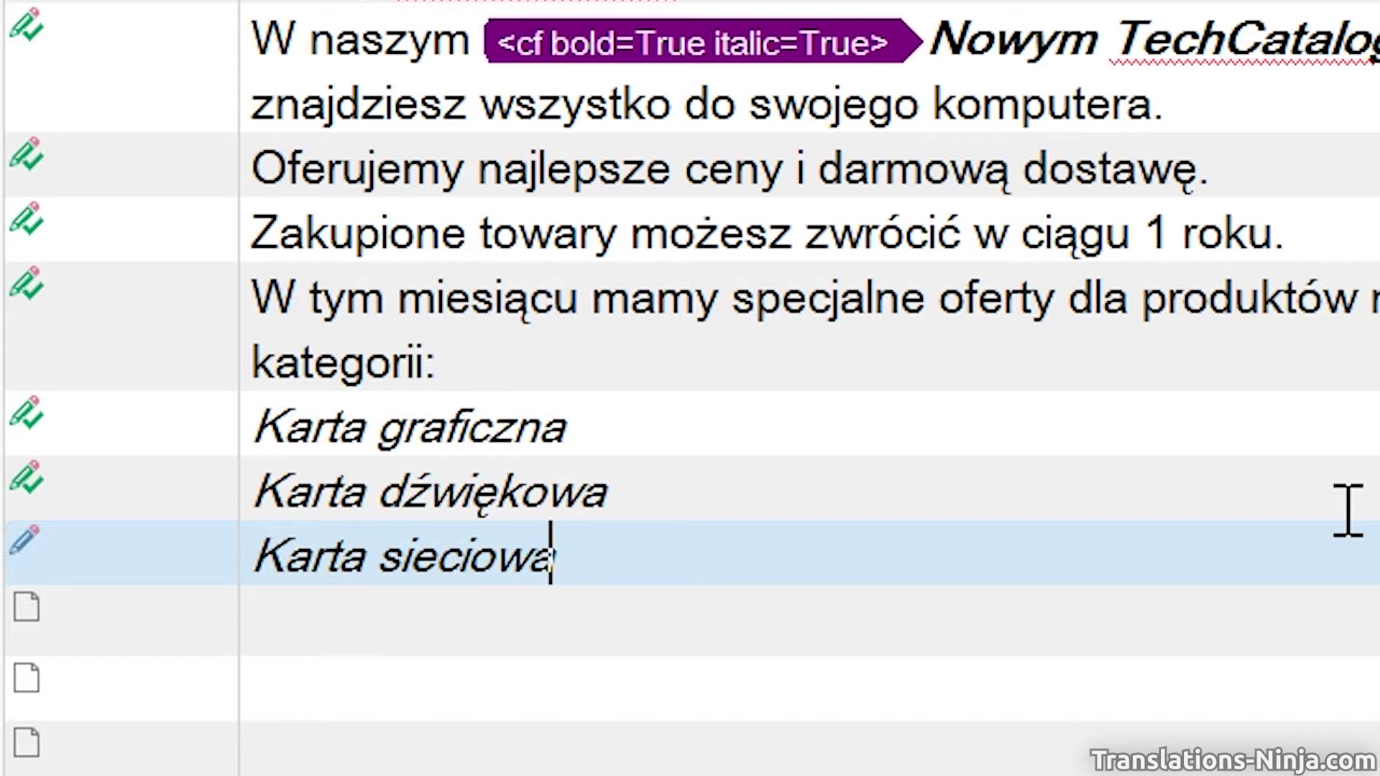
{"action": "key", "text": "BackSpace"}
{"action": "type", "text": "a"}
{"action": "key", "text": "ctrl+Return"}
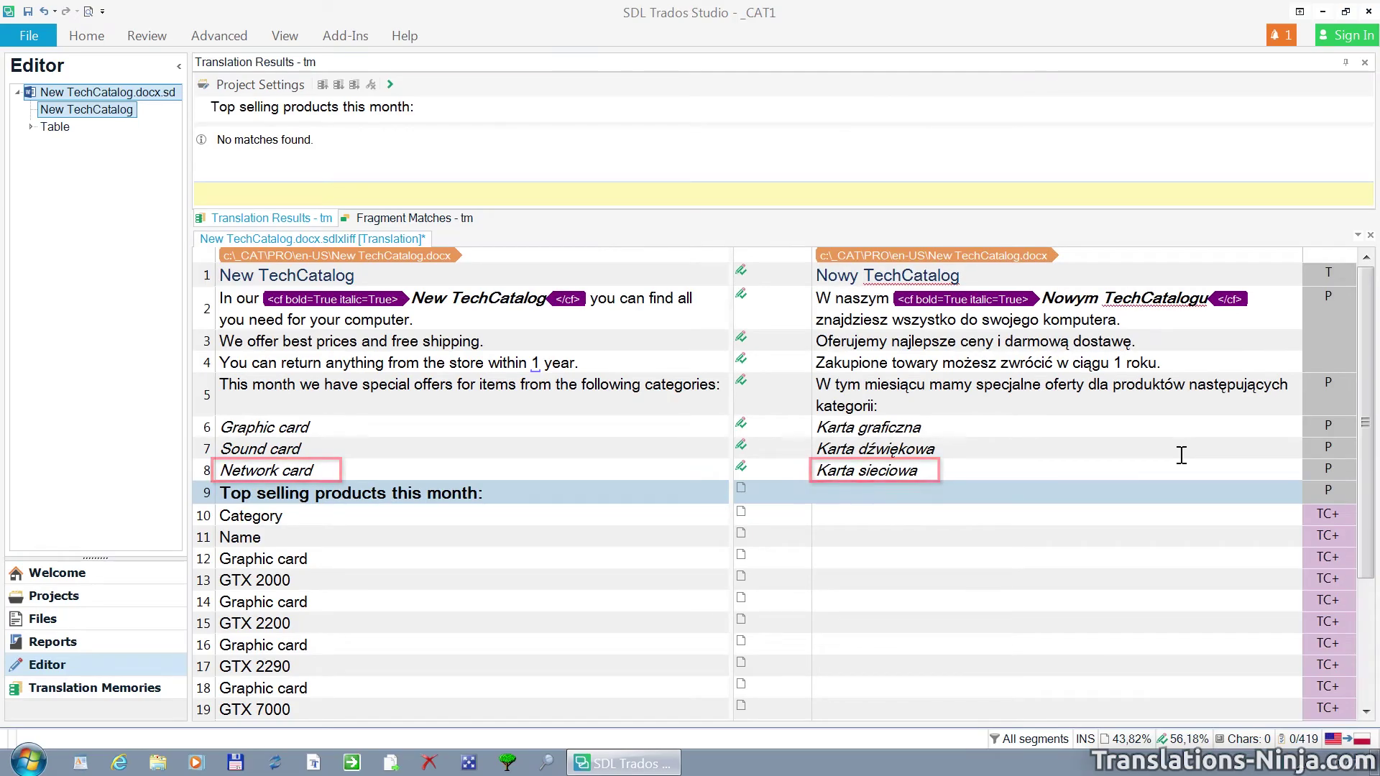
{"action": "type", "text": "Najlepiej sp"}
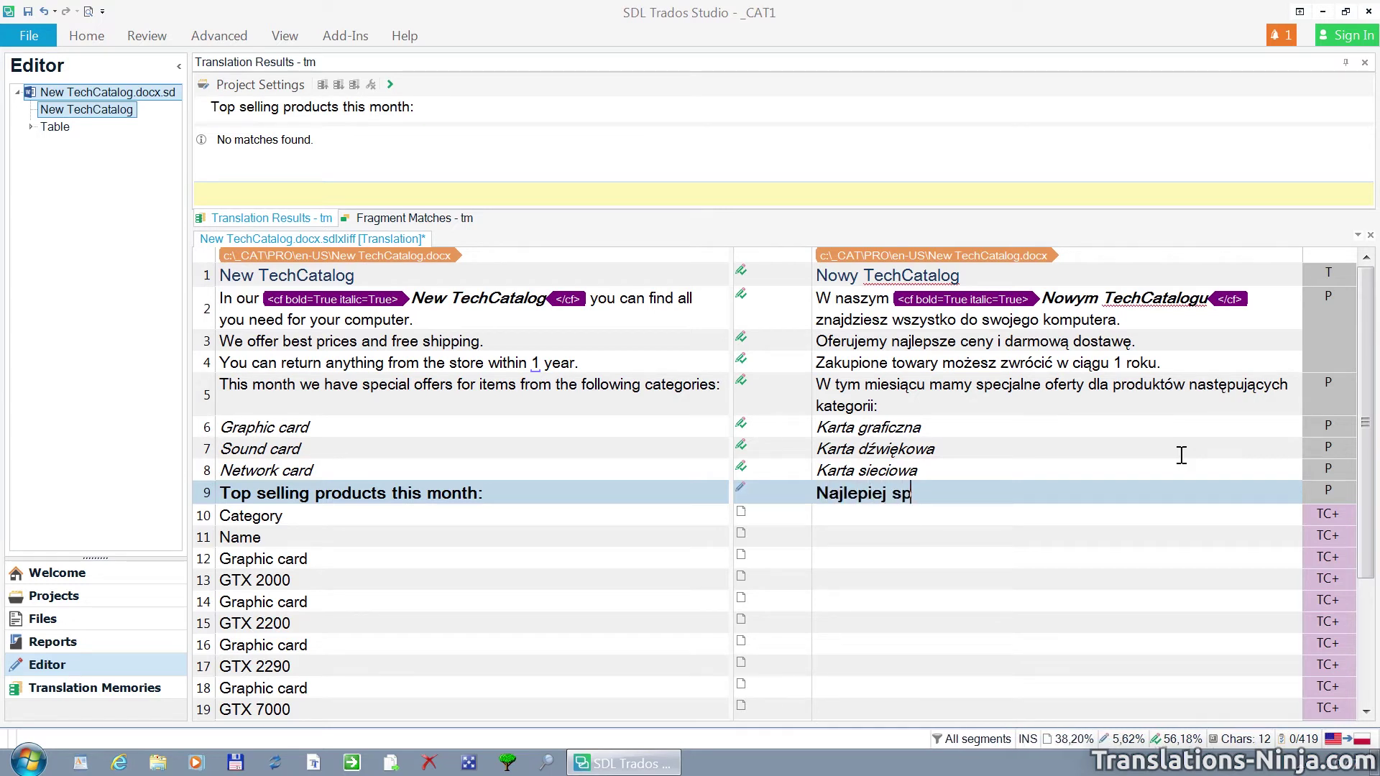
{"action": "type", "text": "rzedające si"}
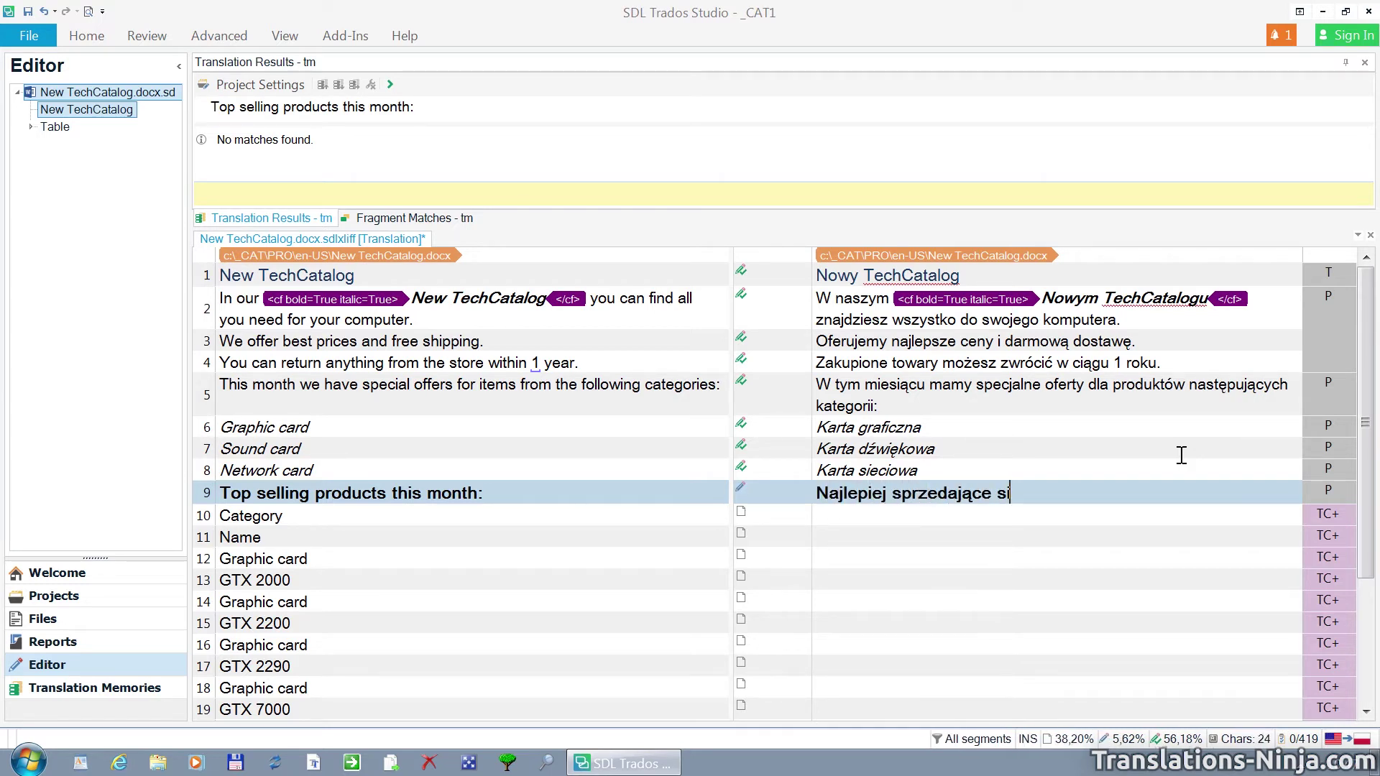
{"action": "type", "text": "e produkty w t"}
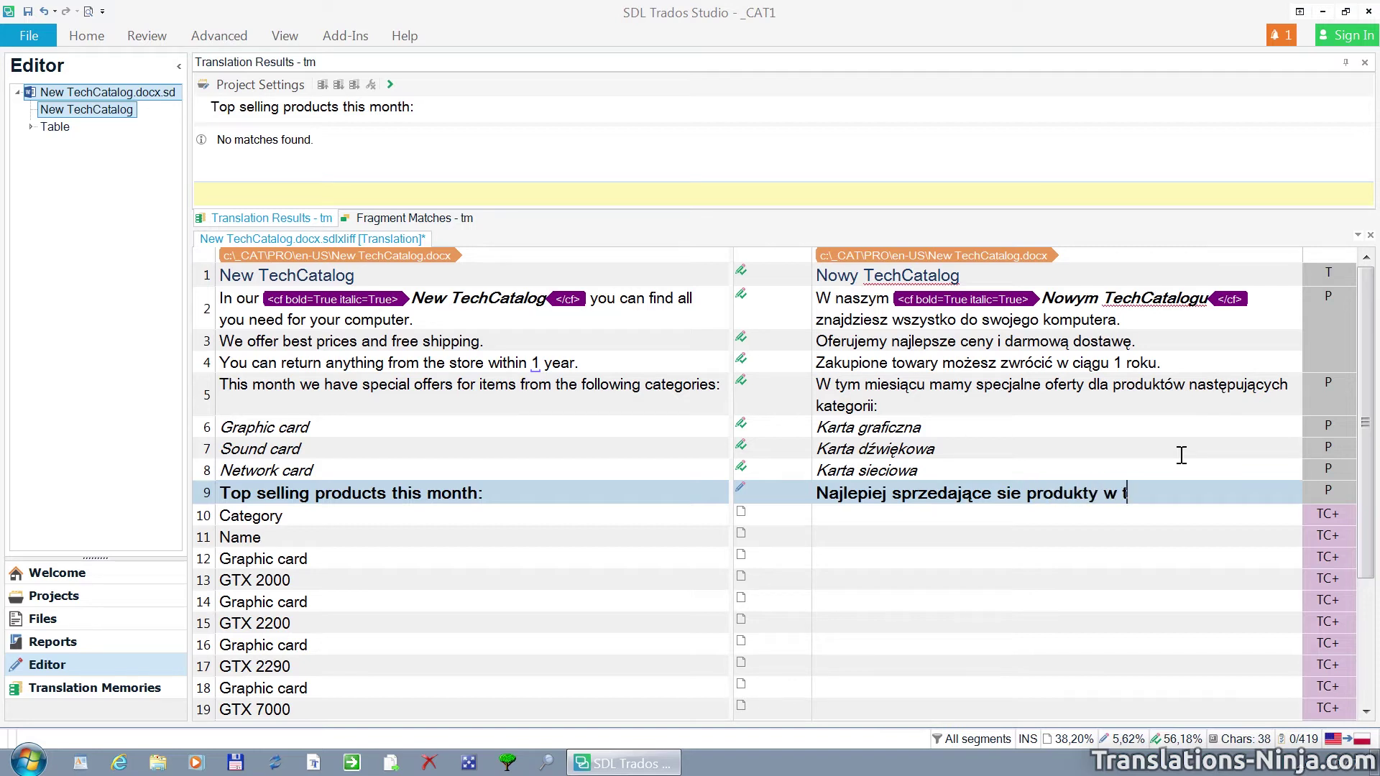
{"action": "type", "text": "ym miesiącu"}
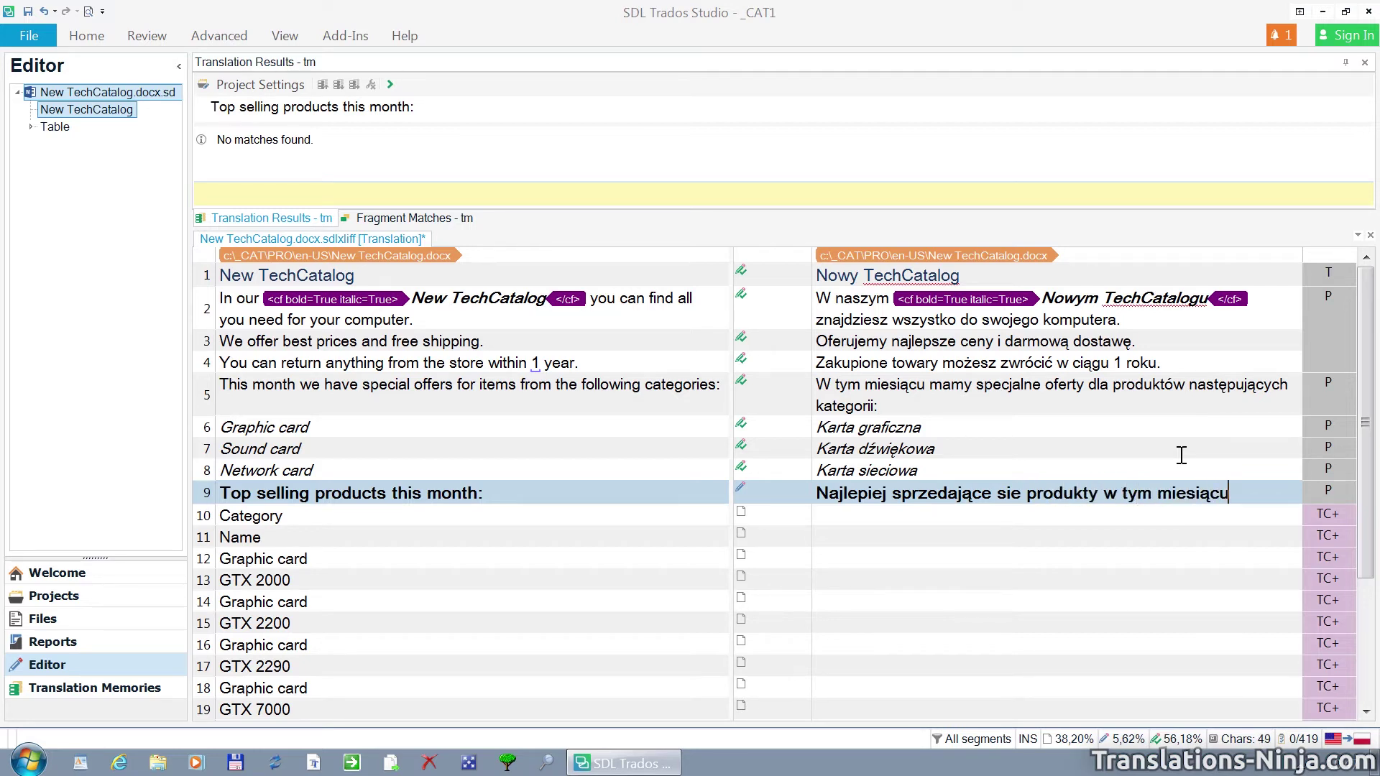
{"action": "type", "text": ":"}
- Confirm the Polish heading and the table headers Kategoria and Nazwa
{"action": "key", "text": "ctrl+Return"}
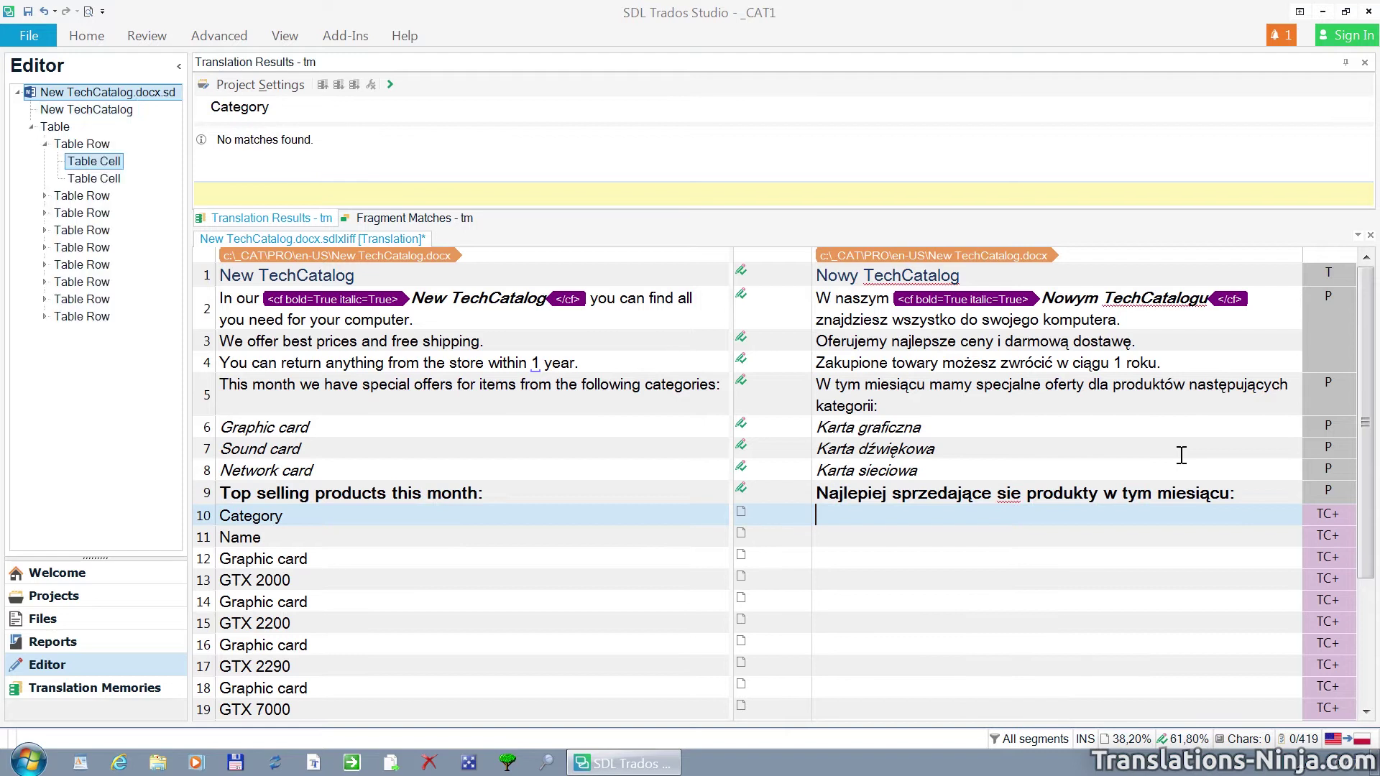
{"action": "type", "text": "Kategoria"}
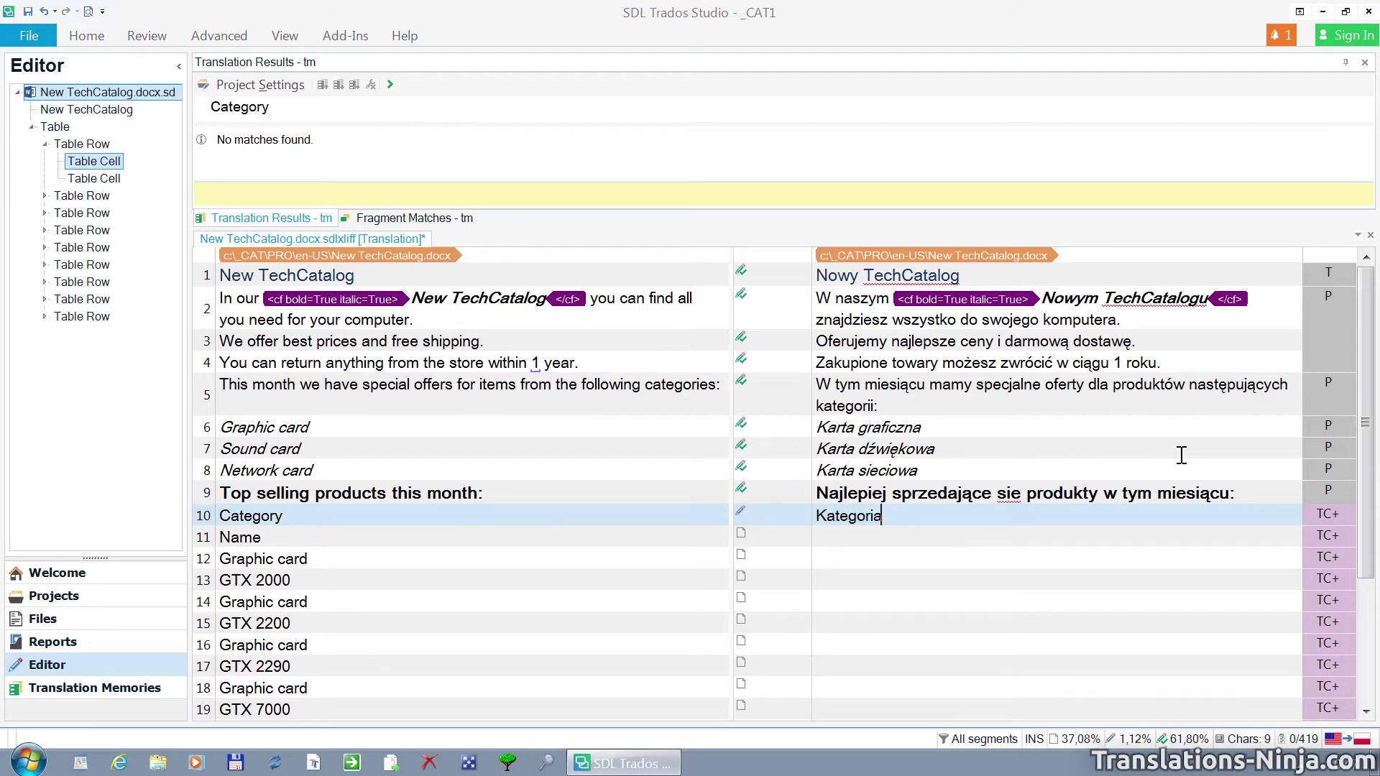
{"action": "key", "text": "ctrl+Return"}
{"action": "type", "text": "Nazwa"}
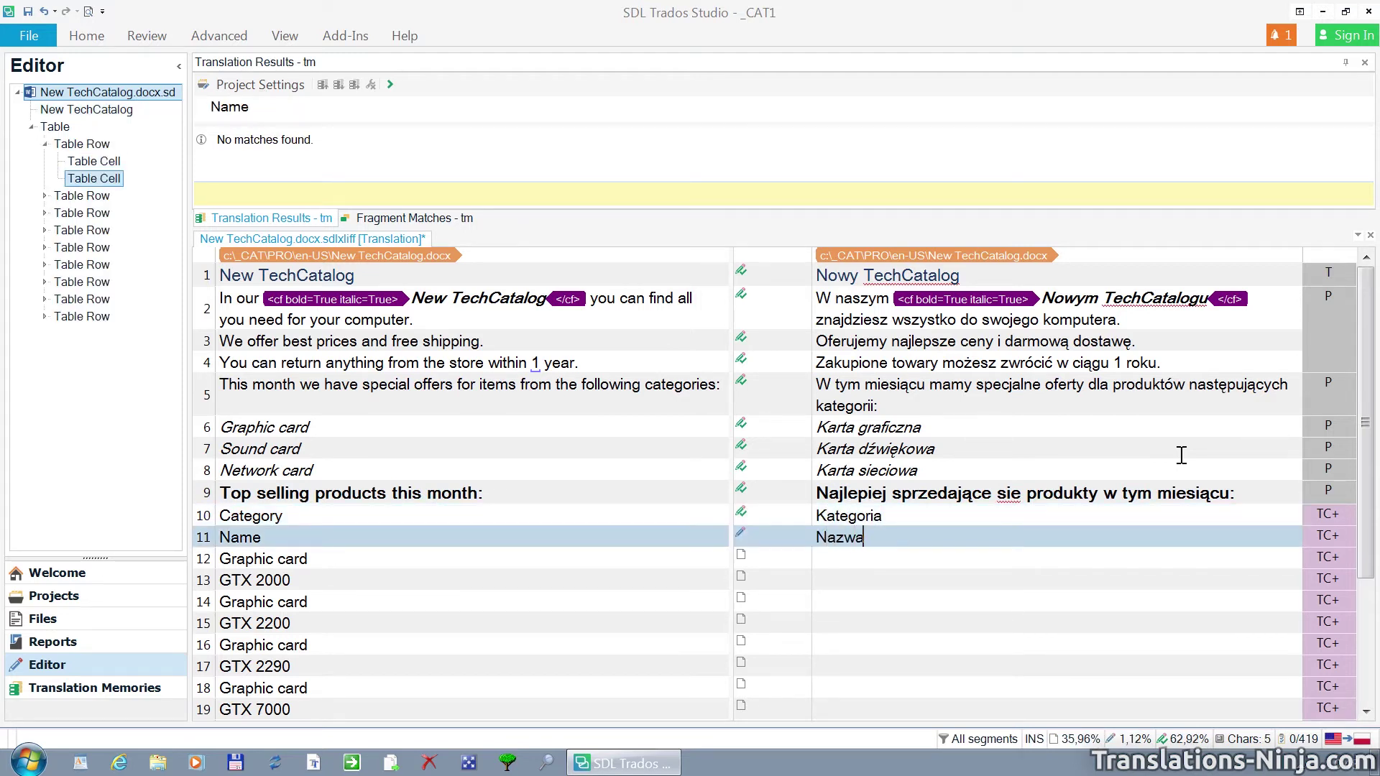
{"action": "key", "text": "ctrl+Return"}
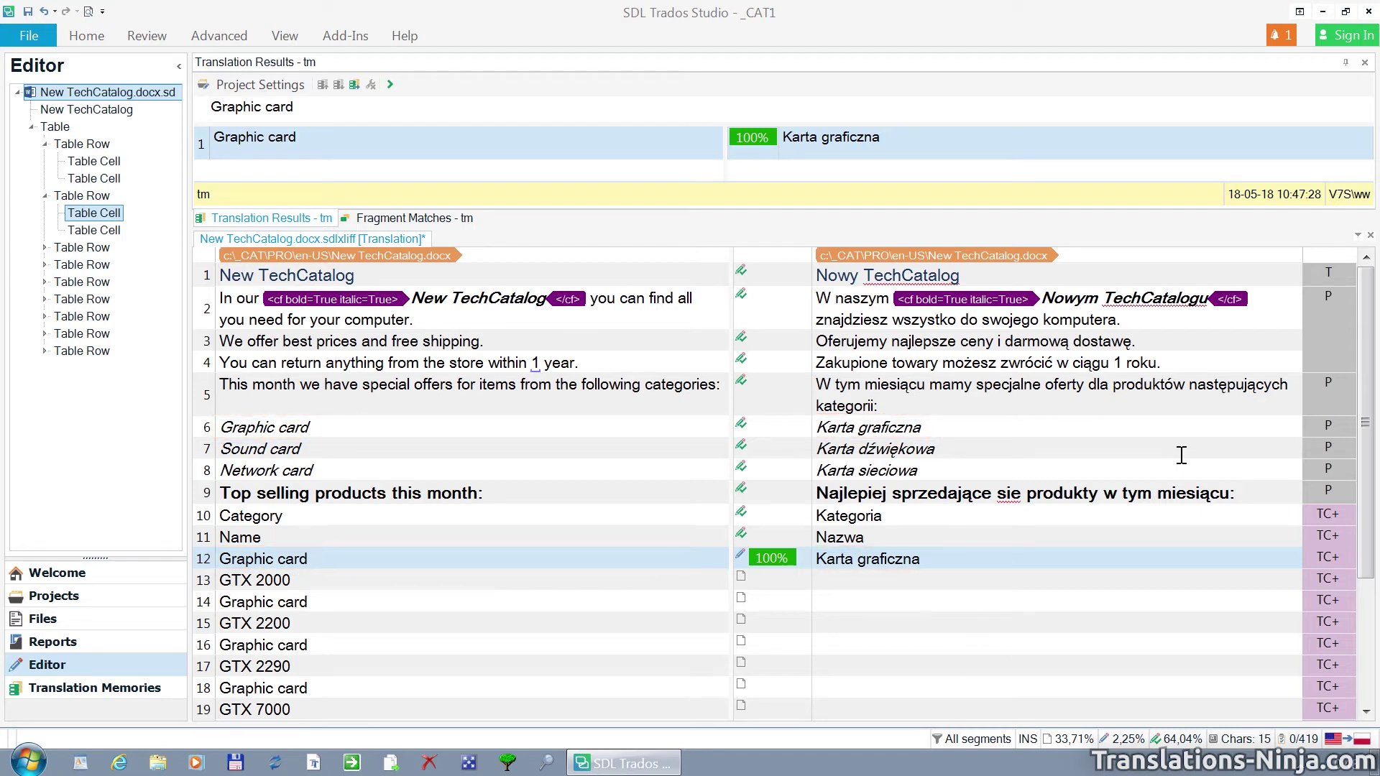
- Confirm the memory-filled Graphic card row, GTX 2000 and the following memory-filled rows
{"action": "key", "text": "ctrl+Return"}
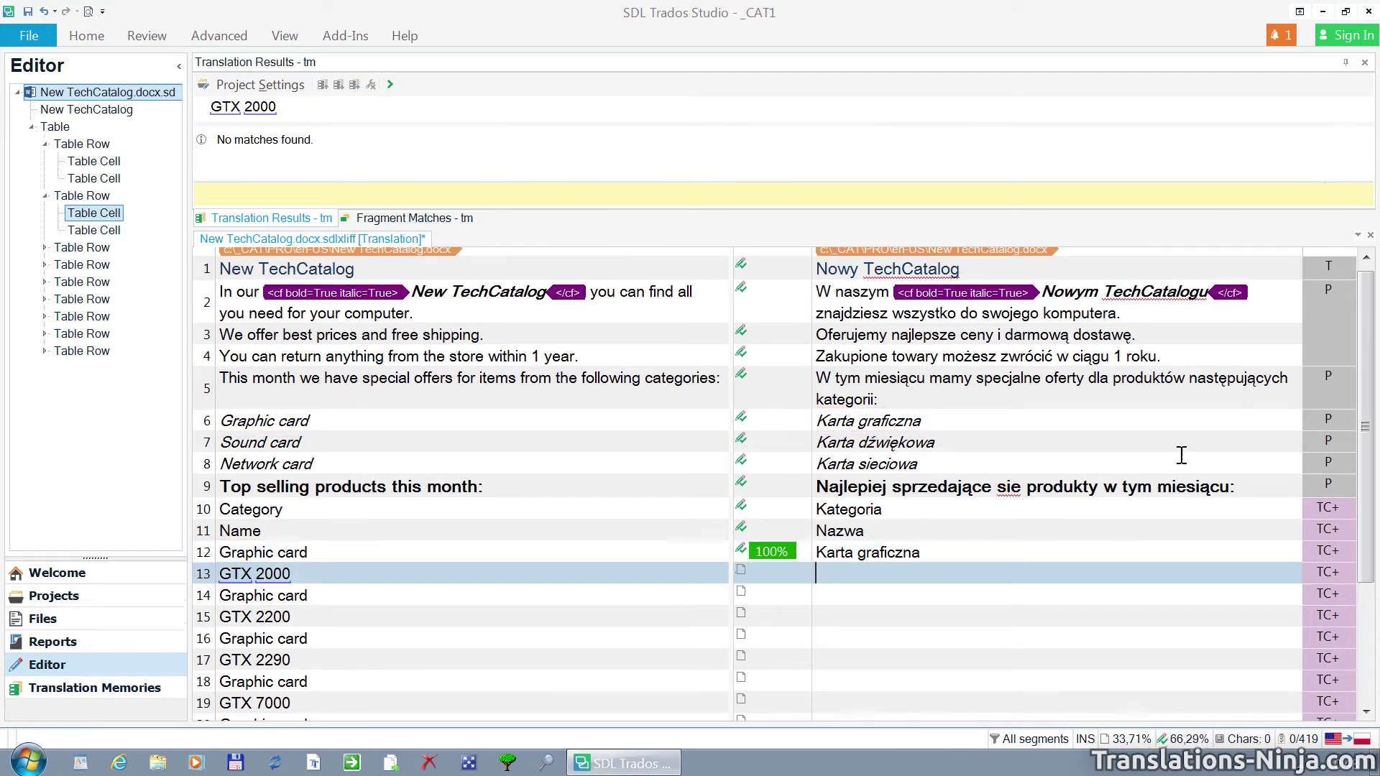
{"action": "type", "text": "GTX 2000"}
{"action": "key", "text": "ctrl+Return"}
{"action": "key", "text": "ctrl+Return"}
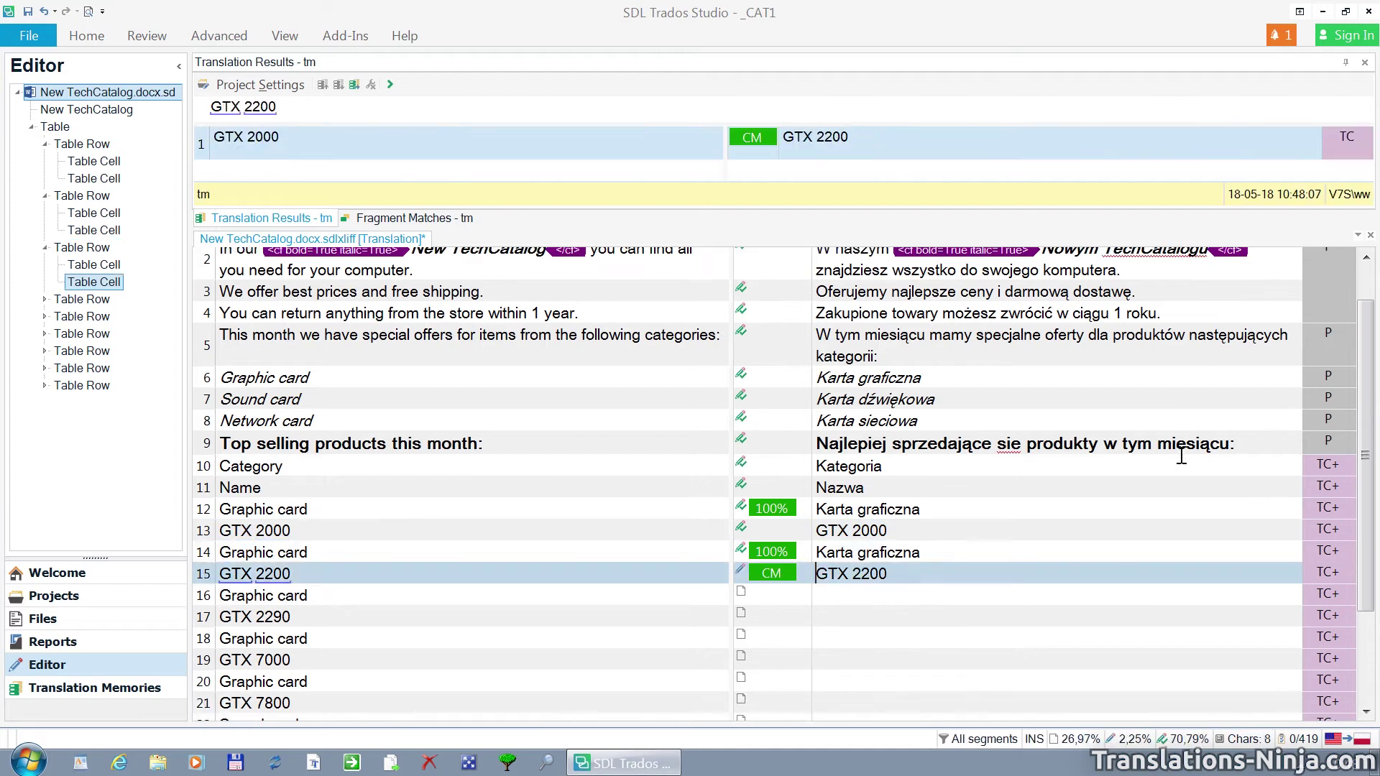
{"action": "key", "text": "ctrl+Return"}
{"action": "key", "text": "ctrl+Return"}
{"action": "key", "text": "ctrl+Return"}
{"action": "key", "text": "ctrl+Return"}
{"action": "key", "text": "ctrl+Return"}
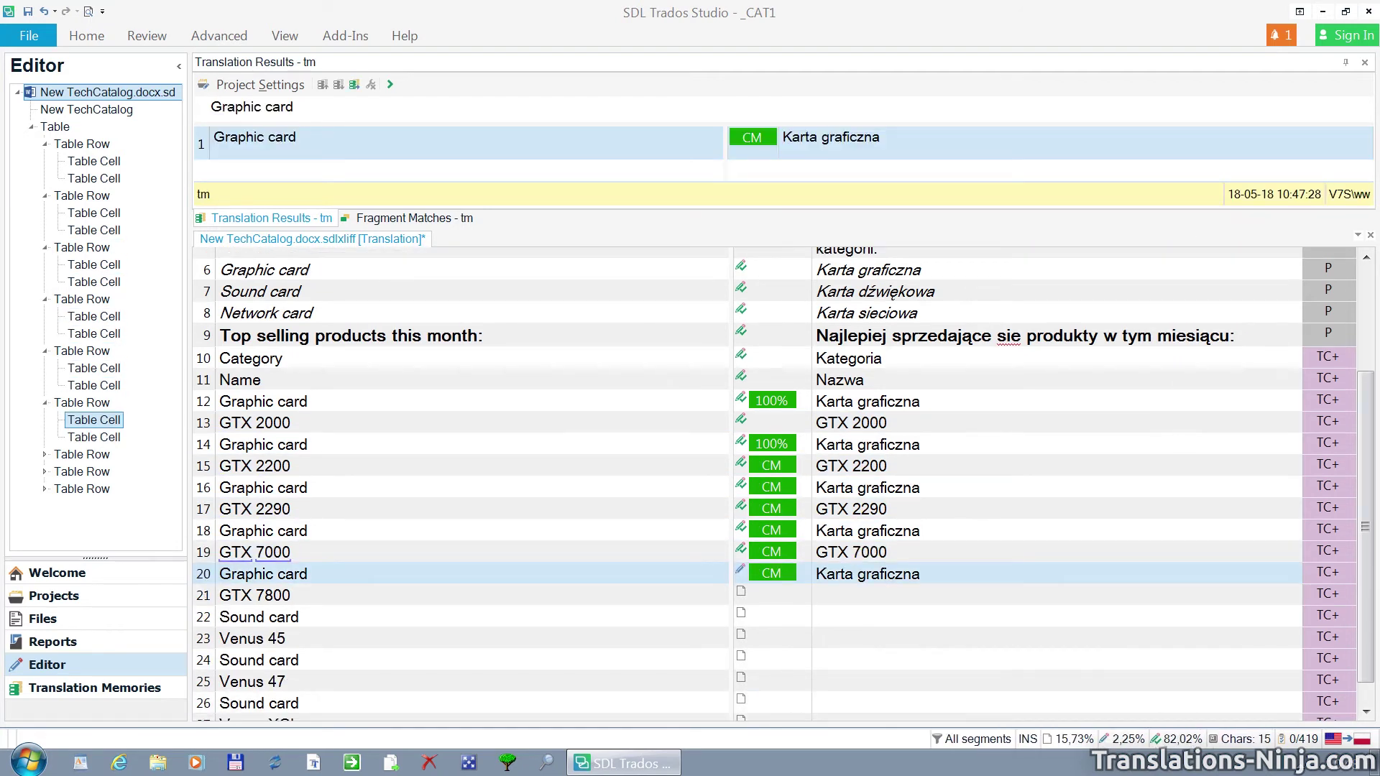
- Confirm the GTX, Graphic card, Venus 45 and Sound card rows, and copy Venus XCL to target
{"action": "key", "text": "ctrl+Return"}
{"action": "key", "text": "ctrl+Return"}
{"action": "key", "text": "ctrl+Return"}
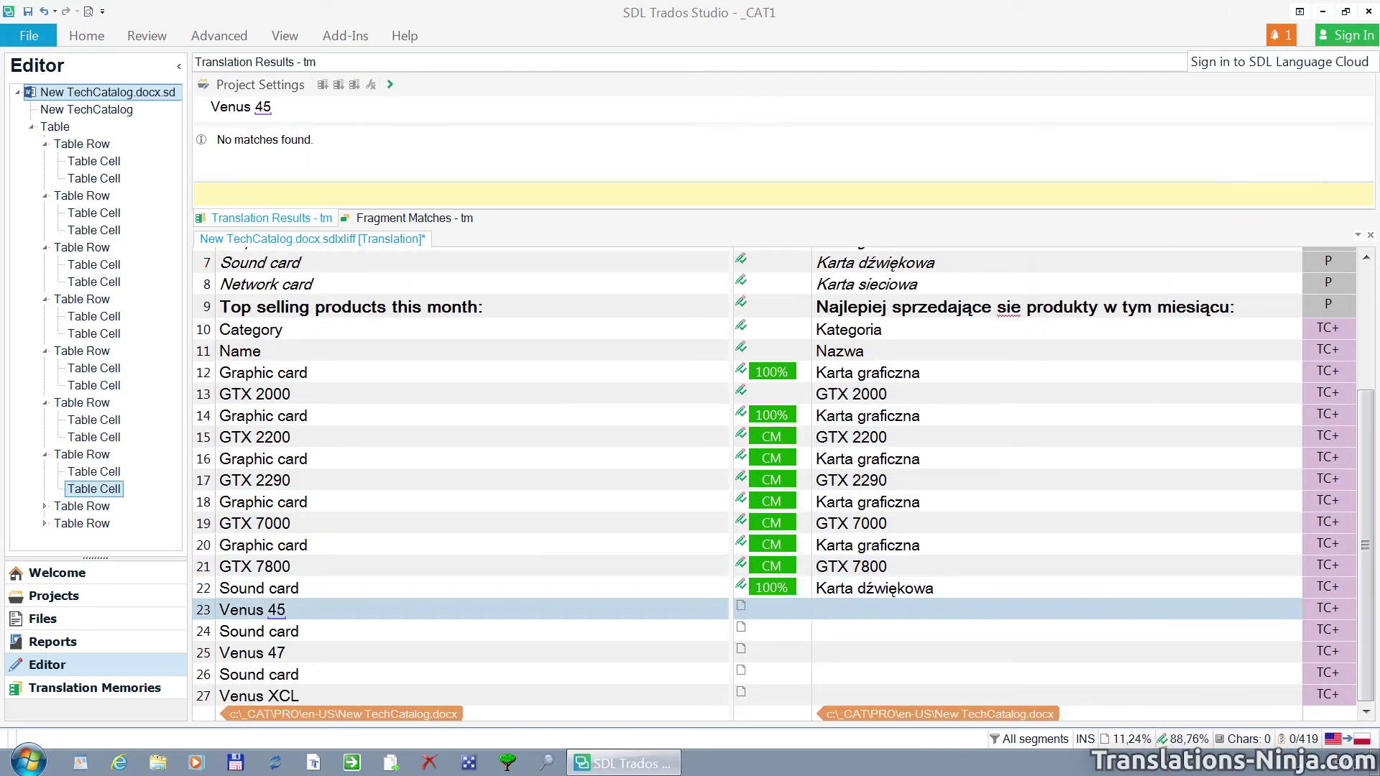
{"action": "type", "text": "Venus 45"}
{"action": "key", "text": "ctrl+Return"}
{"action": "key", "text": "ctrl+Return"}
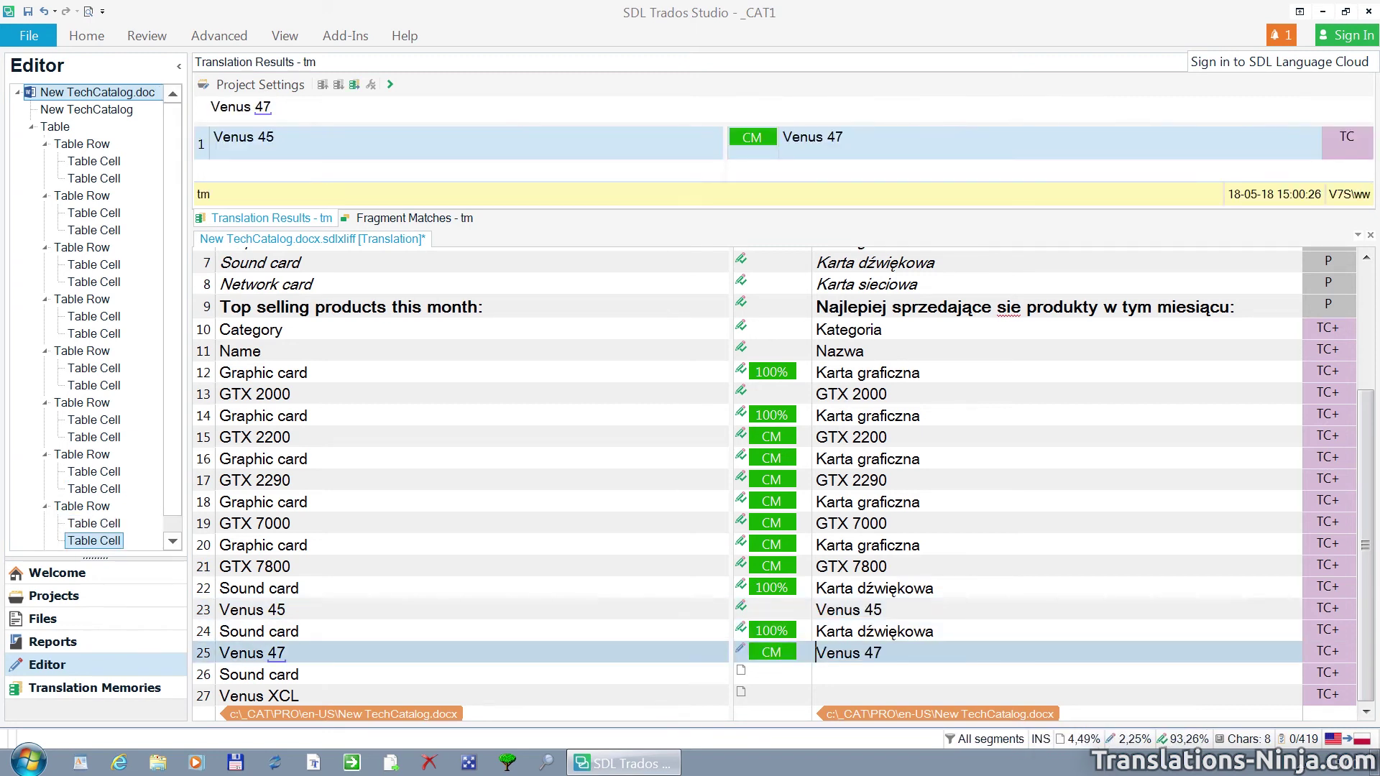
{"action": "key", "text": "ctrl+Return"}
{"action": "key", "text": "ctrl+Return"}
{"action": "key", "text": "ctrl+Insert"}
{"action": "key", "text": "ctrl+Return"}
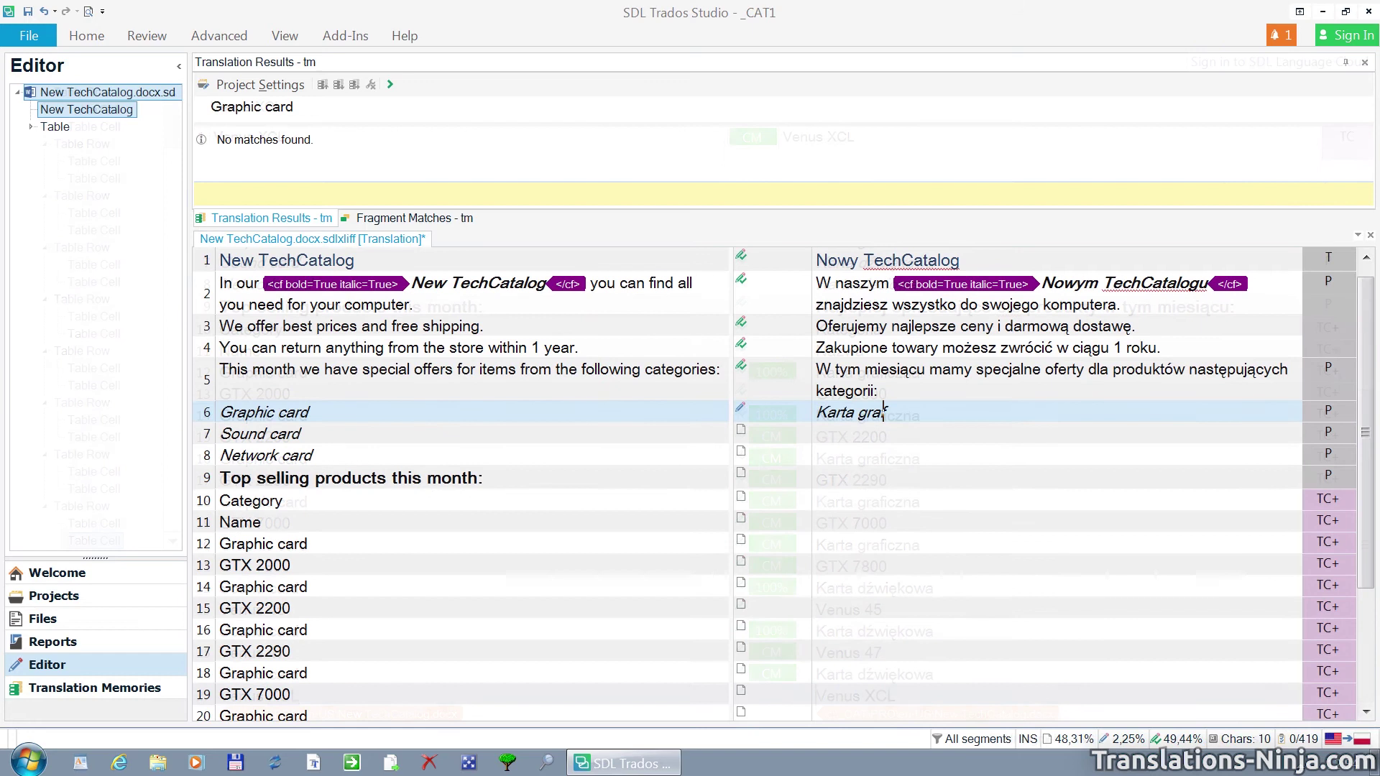
{"action": "type", "text": "iczna"}
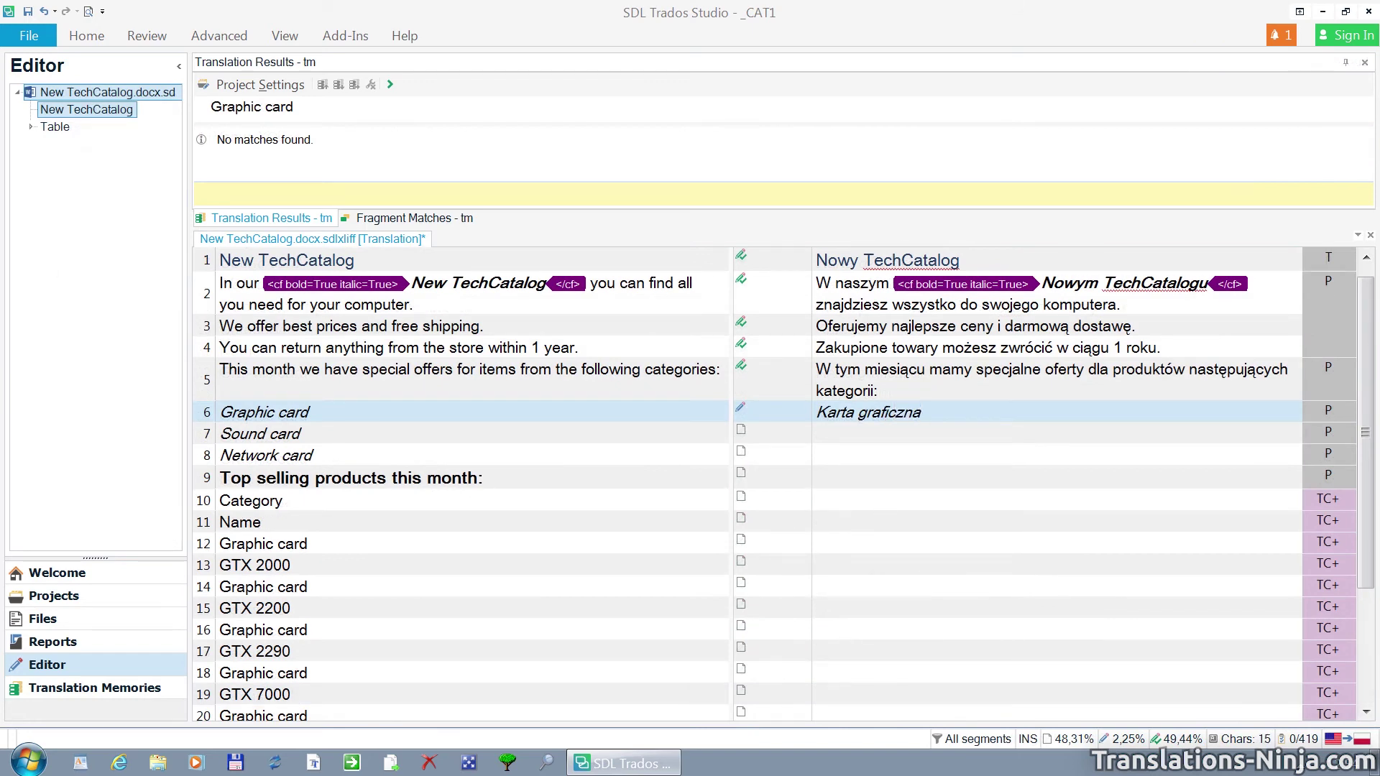
- Confirm Karta graficzna, Karta dźwiękowa, Karta sieciowa and the Polish heading
{"action": "key", "text": "ctrl+Return"}
{"action": "type", "text": "Karta dźwiękowa"}
{"action": "key", "text": "ctrl+Return"}
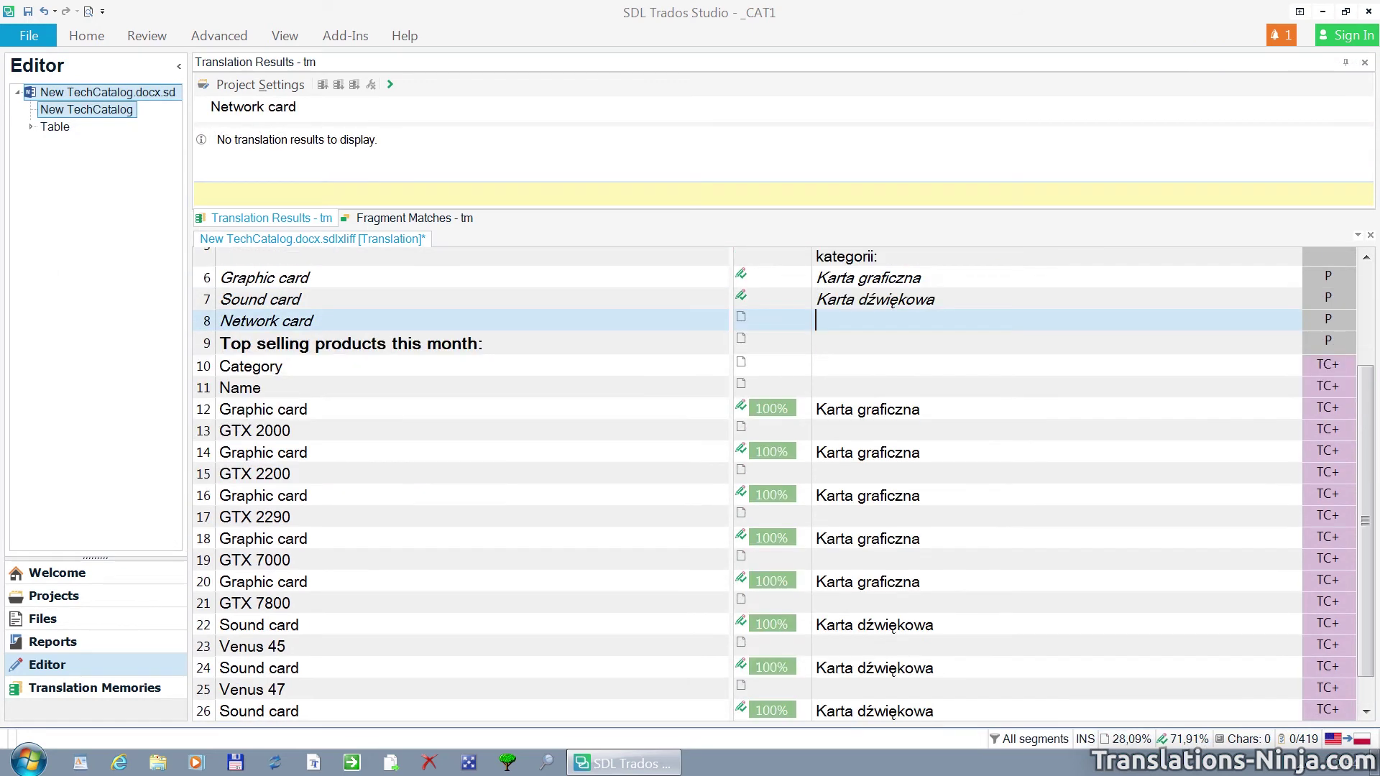
{"action": "type", "text": "Karta sieciowa"}
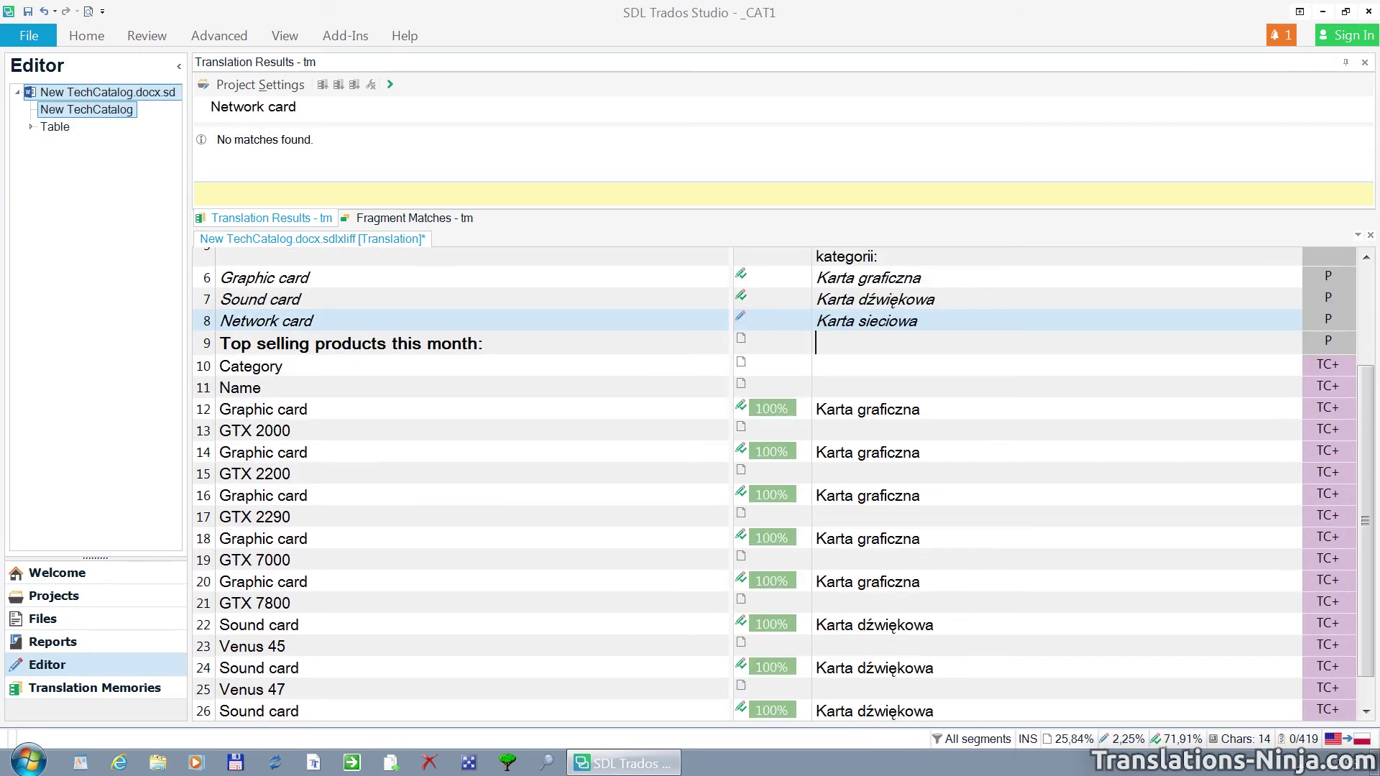
{"action": "key", "text": "ctrl+Return"}
{"action": "type", "text": "Najlepiej sprzedające sie"}
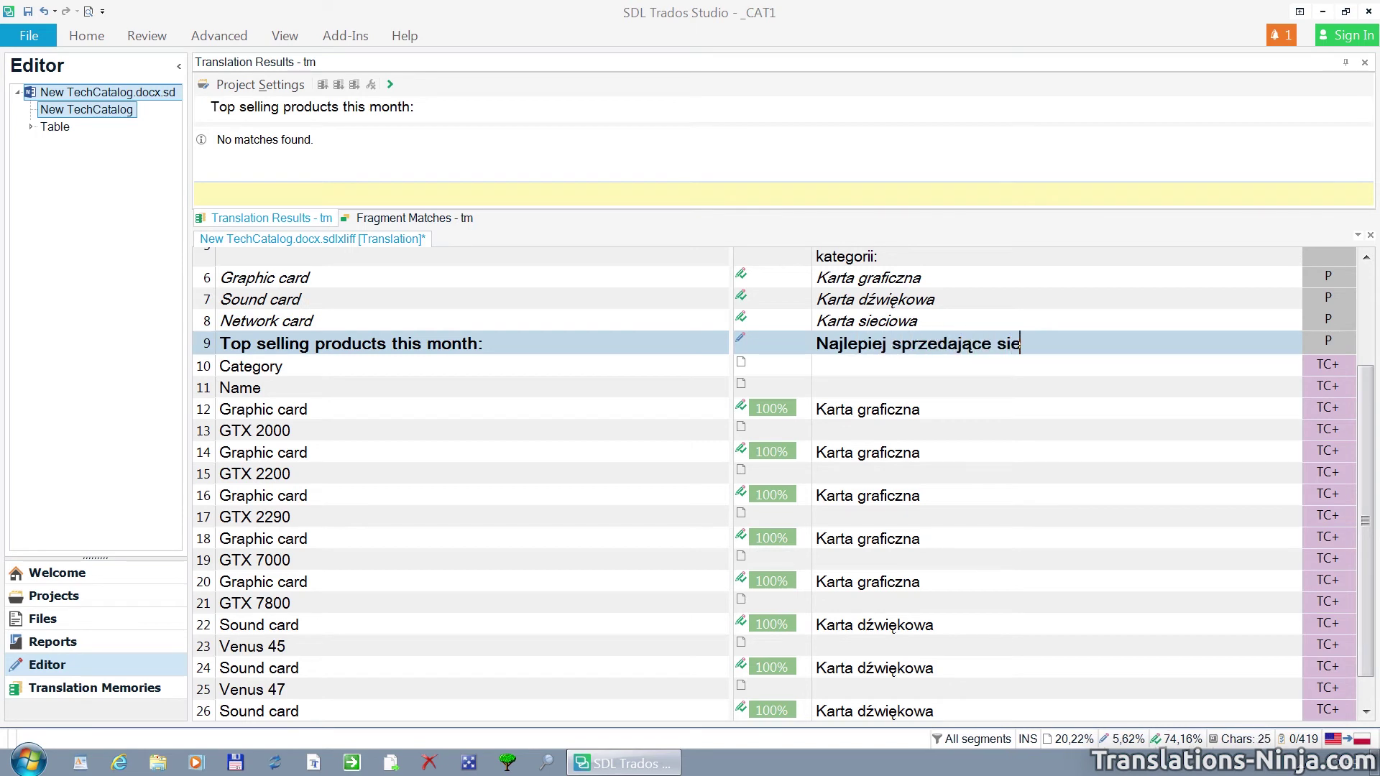
{"action": "type", "text": " produkty w tym miesiącu:"}
{"action": "key", "text": "ctrl+Return"}
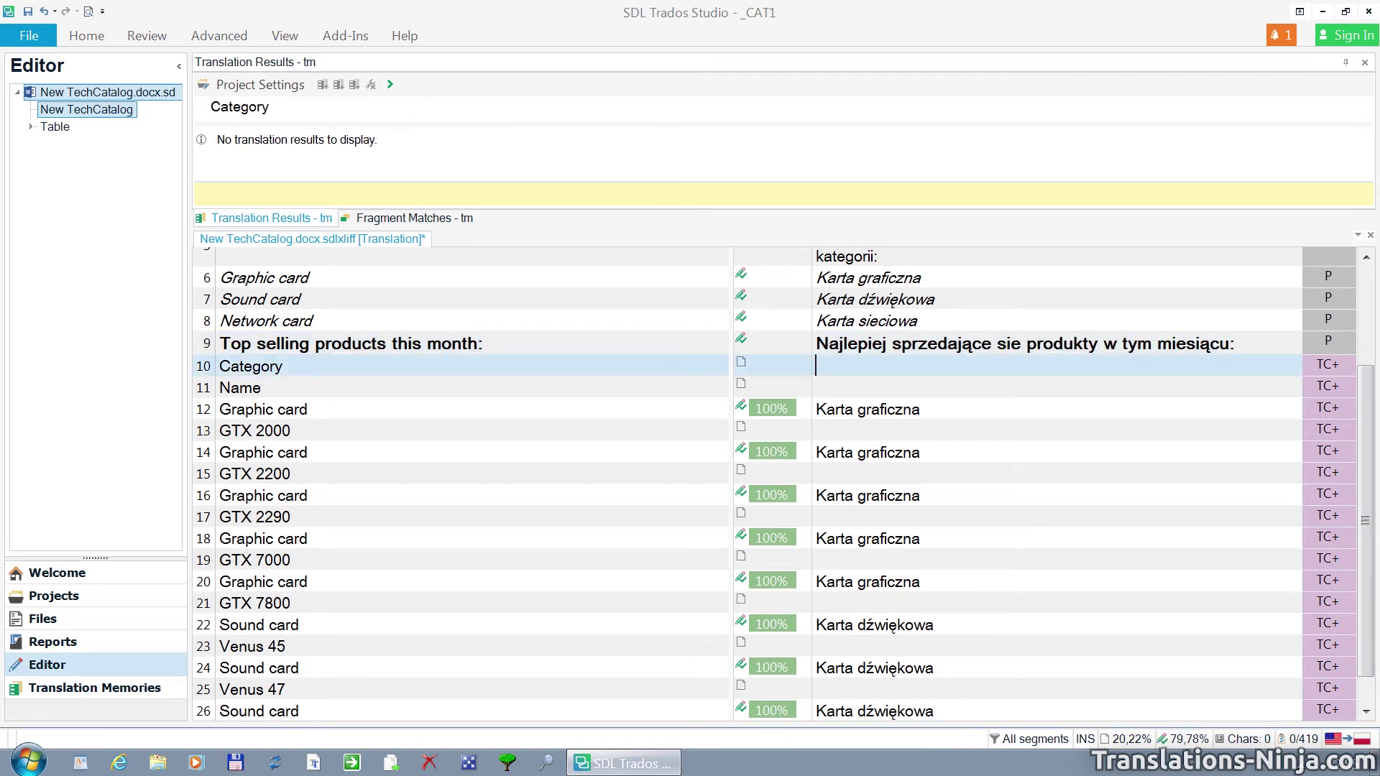
{"action": "type", "text": "Kategoria"}
- Confirm Kategoria, Nazwa, GTX 2000 and the memory-filled rows, and copy Venus XCL to target
{"action": "key", "text": "ctrl+Return"}
{"action": "type", "text": "Nazwa"}
{"action": "key", "text": "ctrl+Return"}
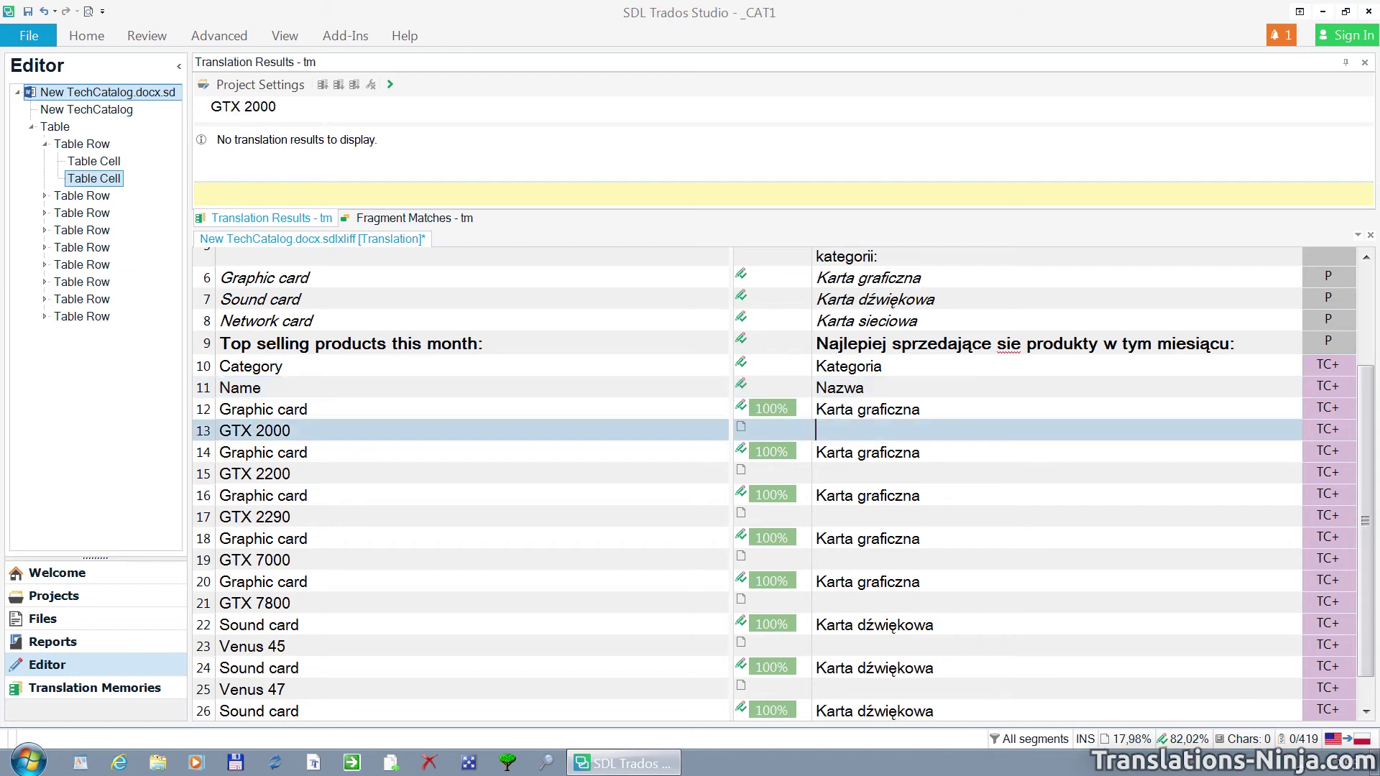
{"action": "key", "text": "ctrl+Insert"}
{"action": "key", "text": "ctrl+Return"}
{"action": "key", "text": "ctrl+Insert"}
{"action": "key", "text": "ctrl+Return"}
{"action": "key", "text": "ctrl+Insert"}
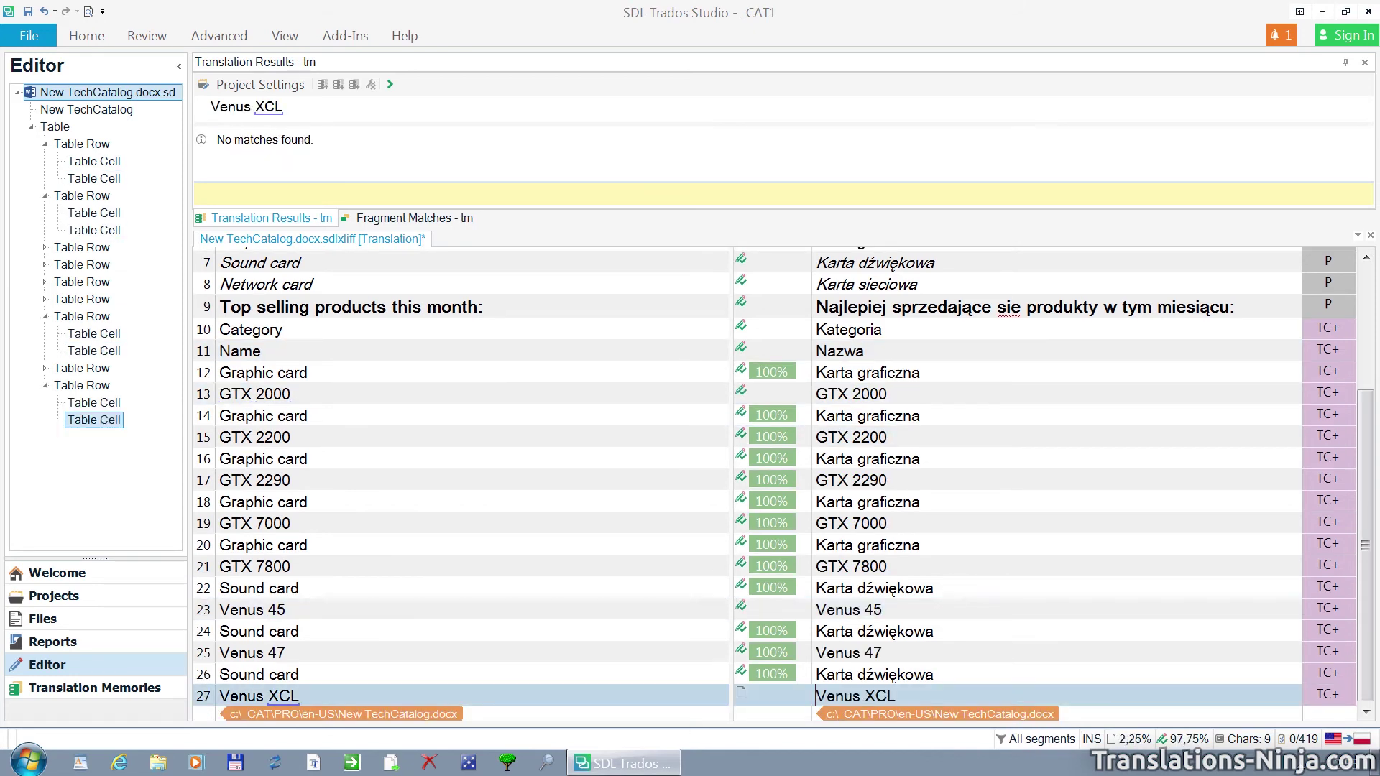